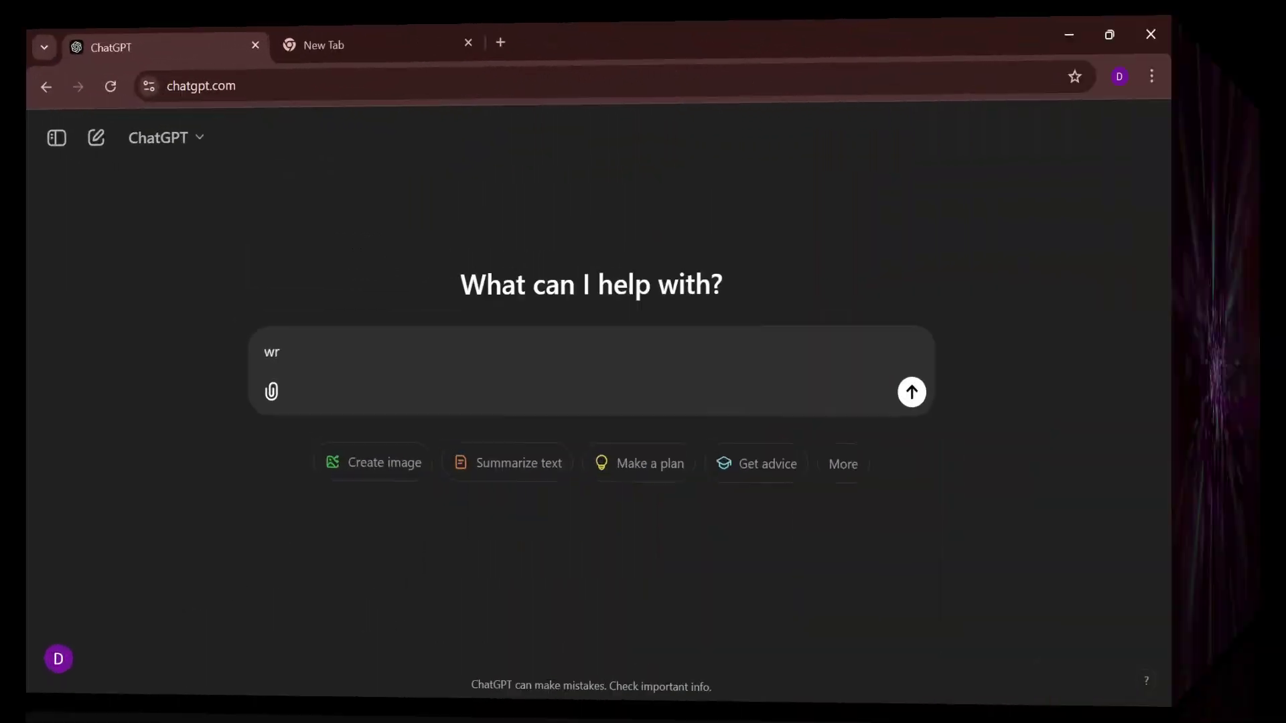
- Ask ChatGPT to 'write a podcast script about Ai and its ethical standards'
text(ite)
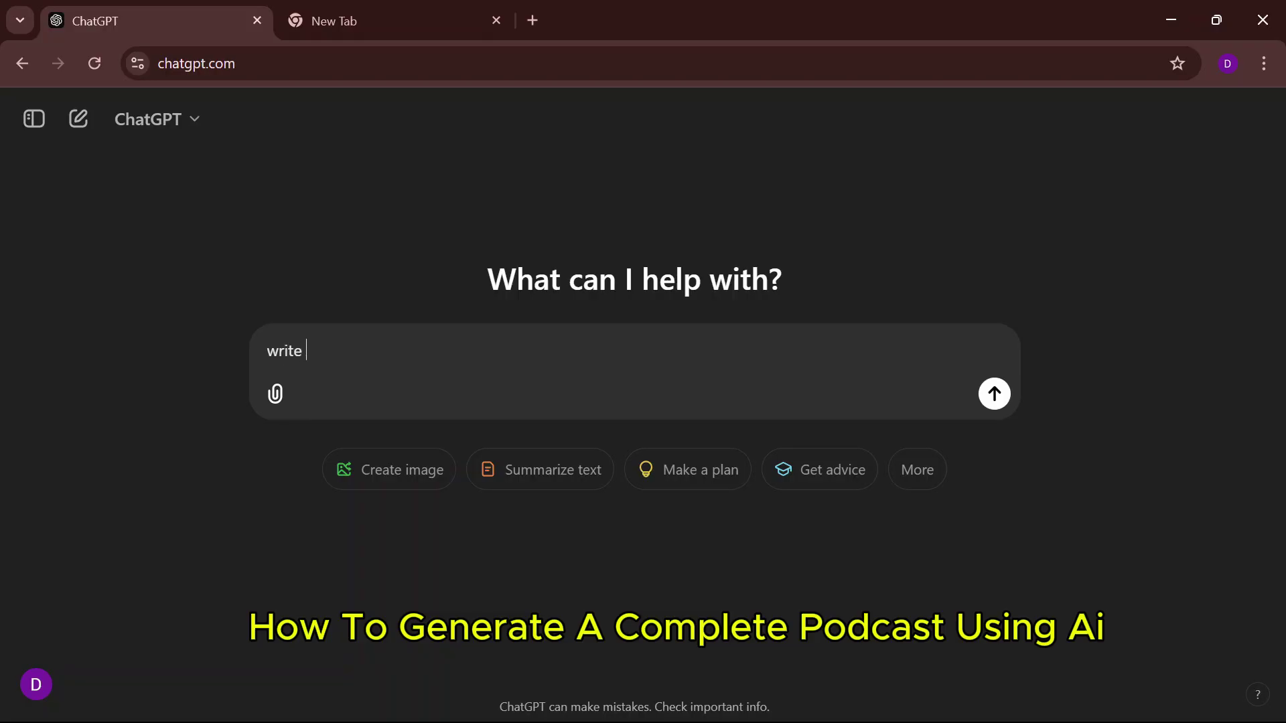
text( a po)
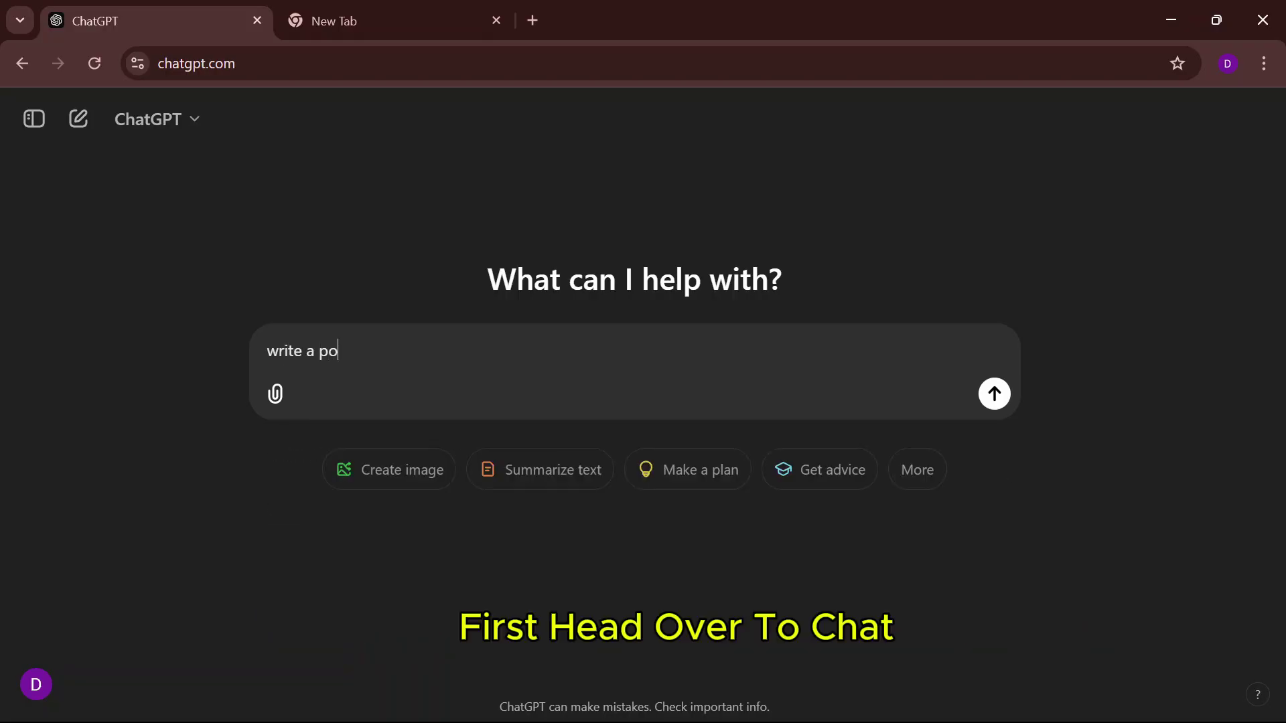
text(dcast )
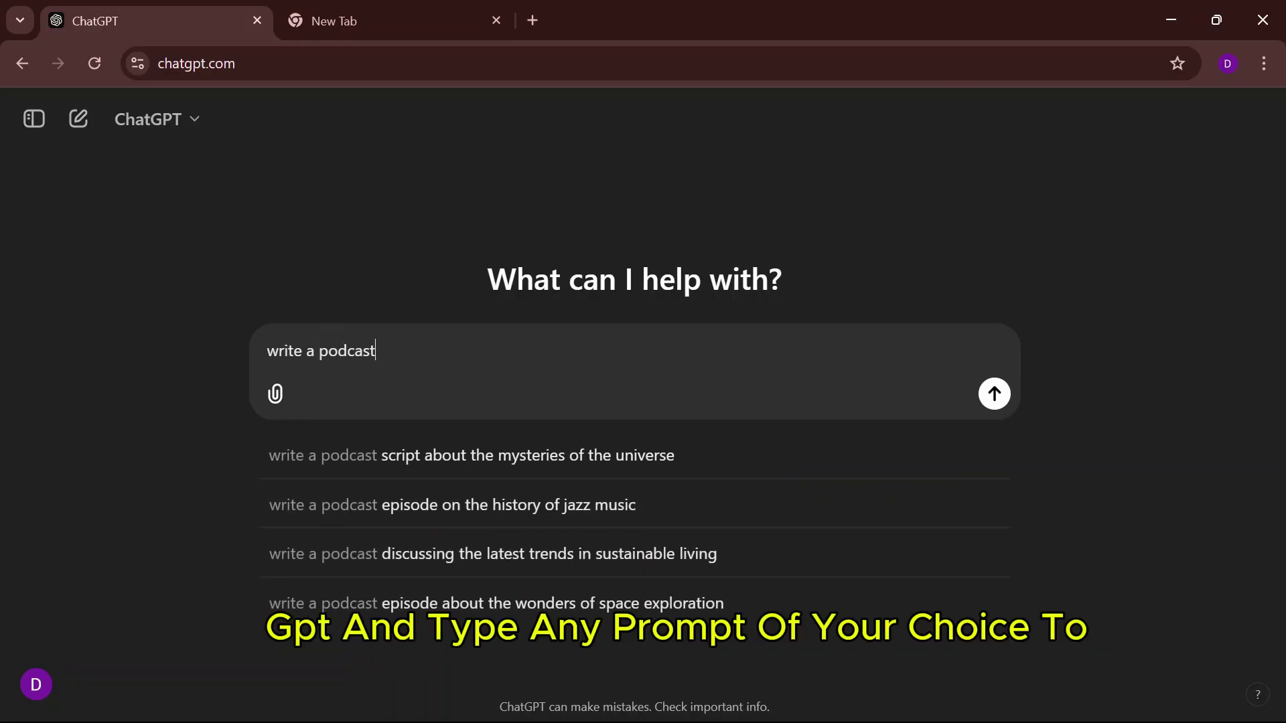
text(scr)
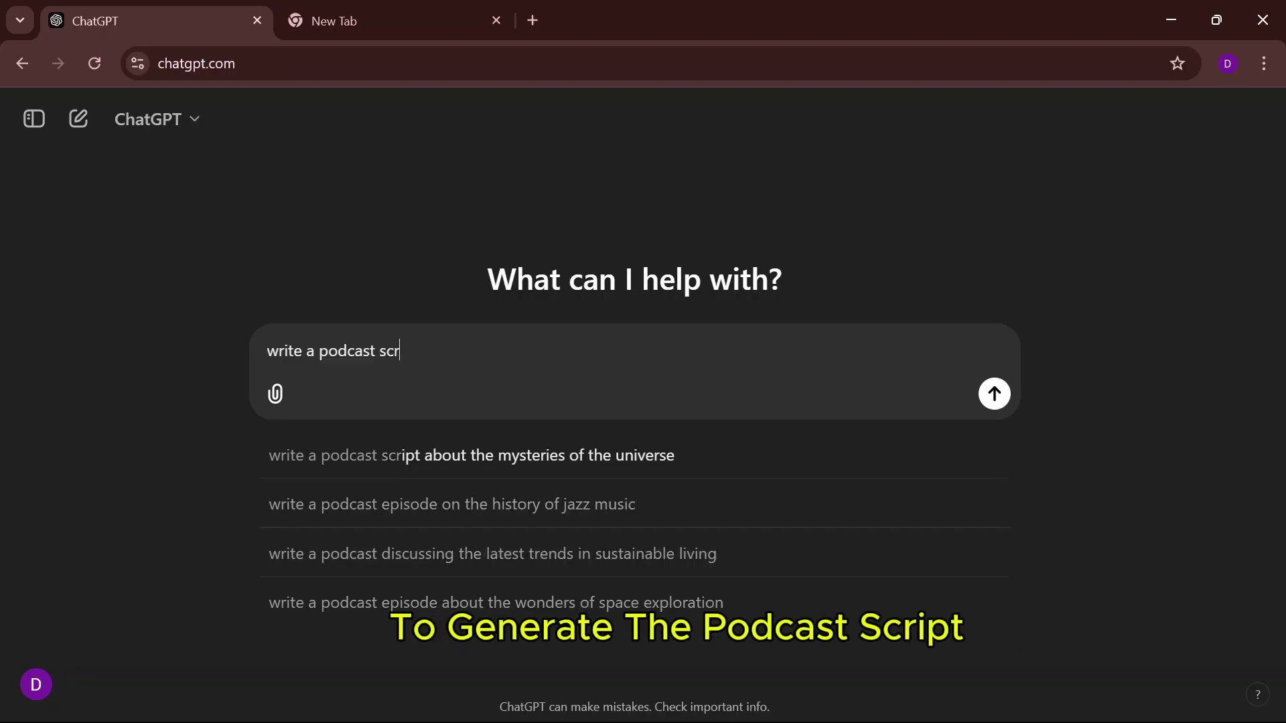
text(ip)
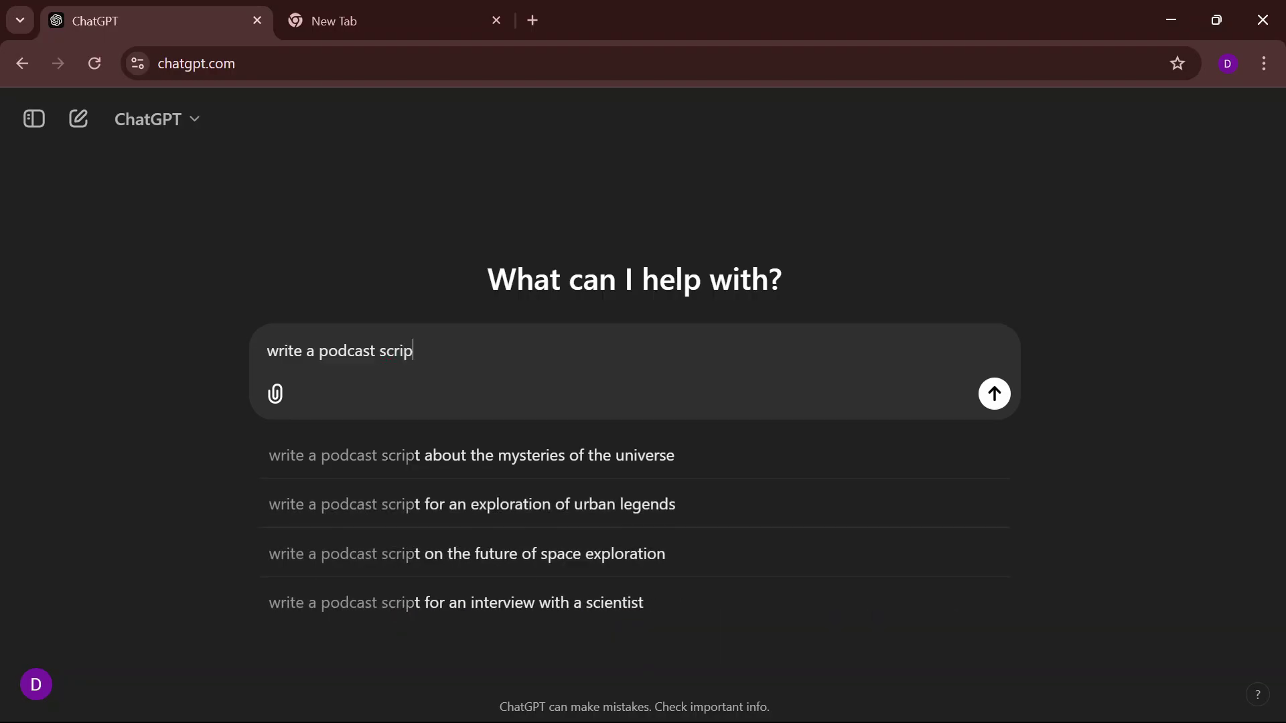
text(t about a)
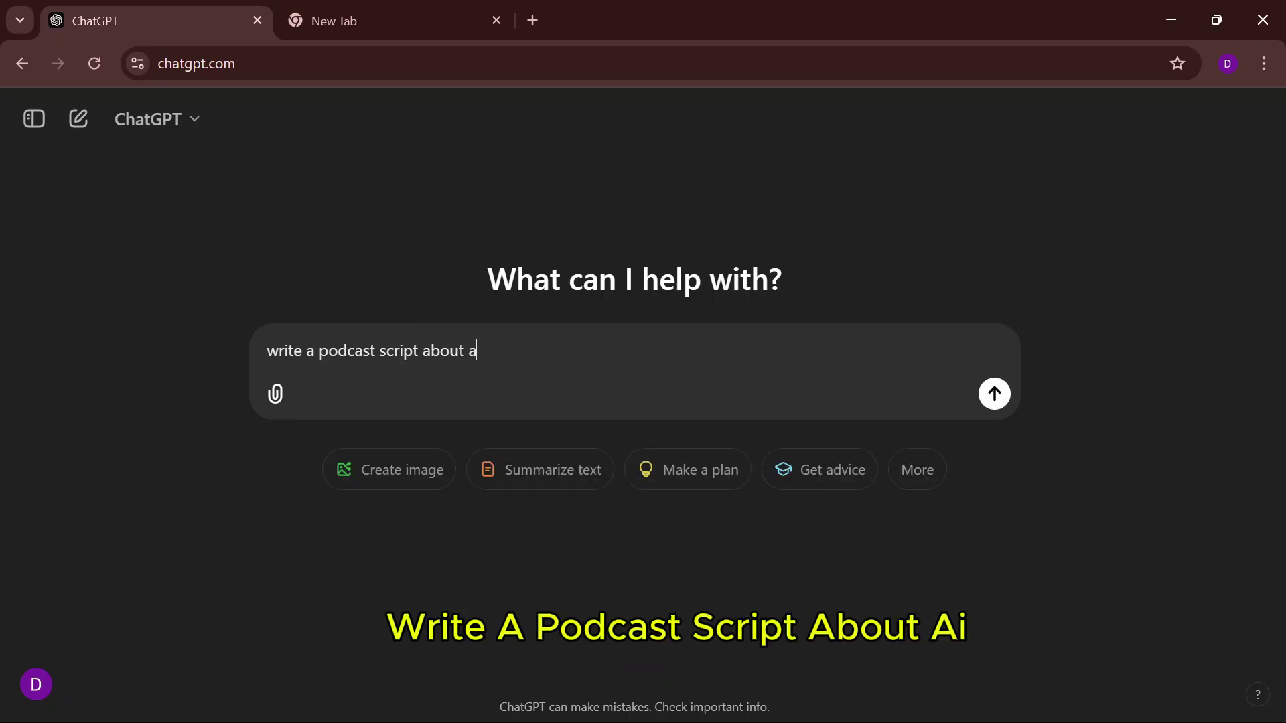
key(BackSpace)
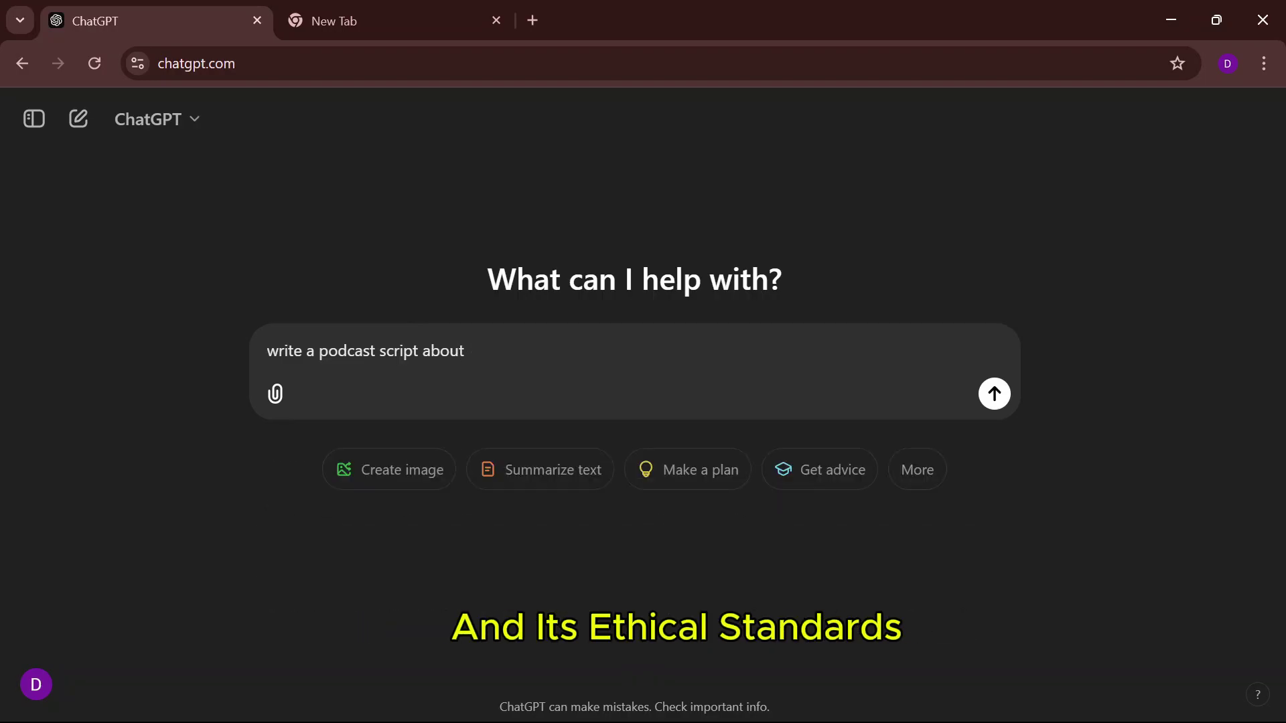
text(Ai)
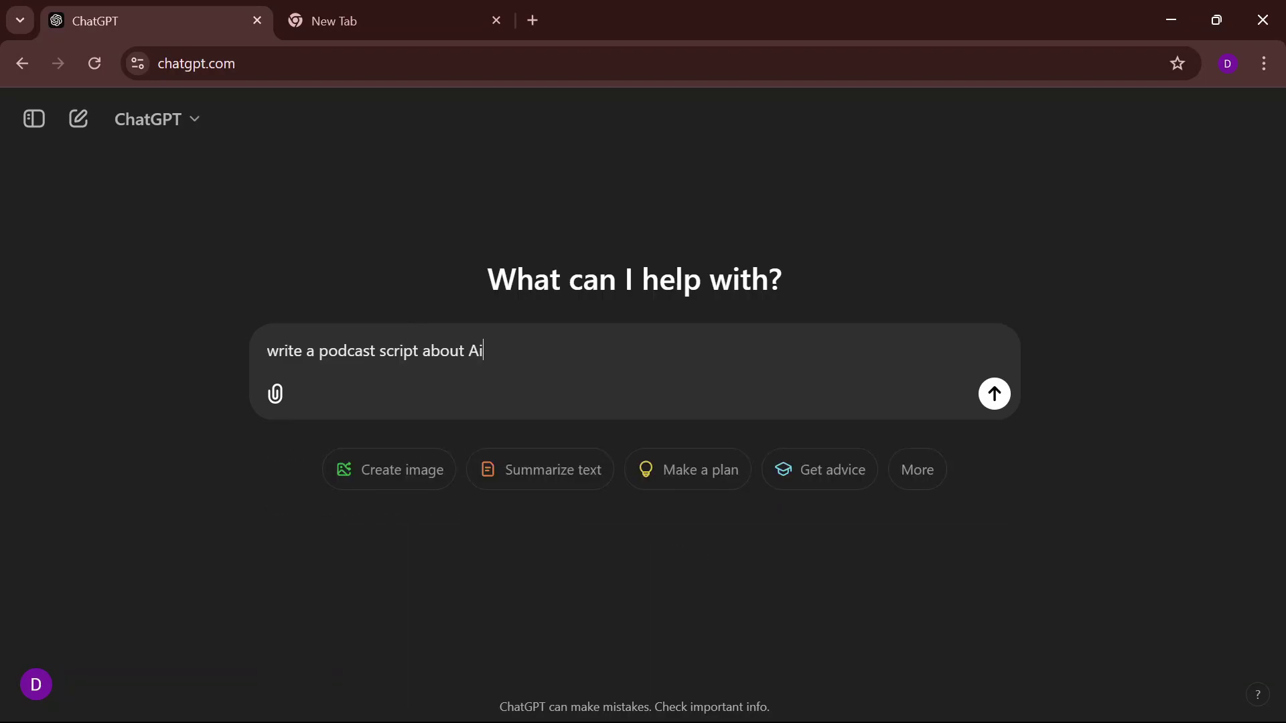
text( and its ethical standardsds)
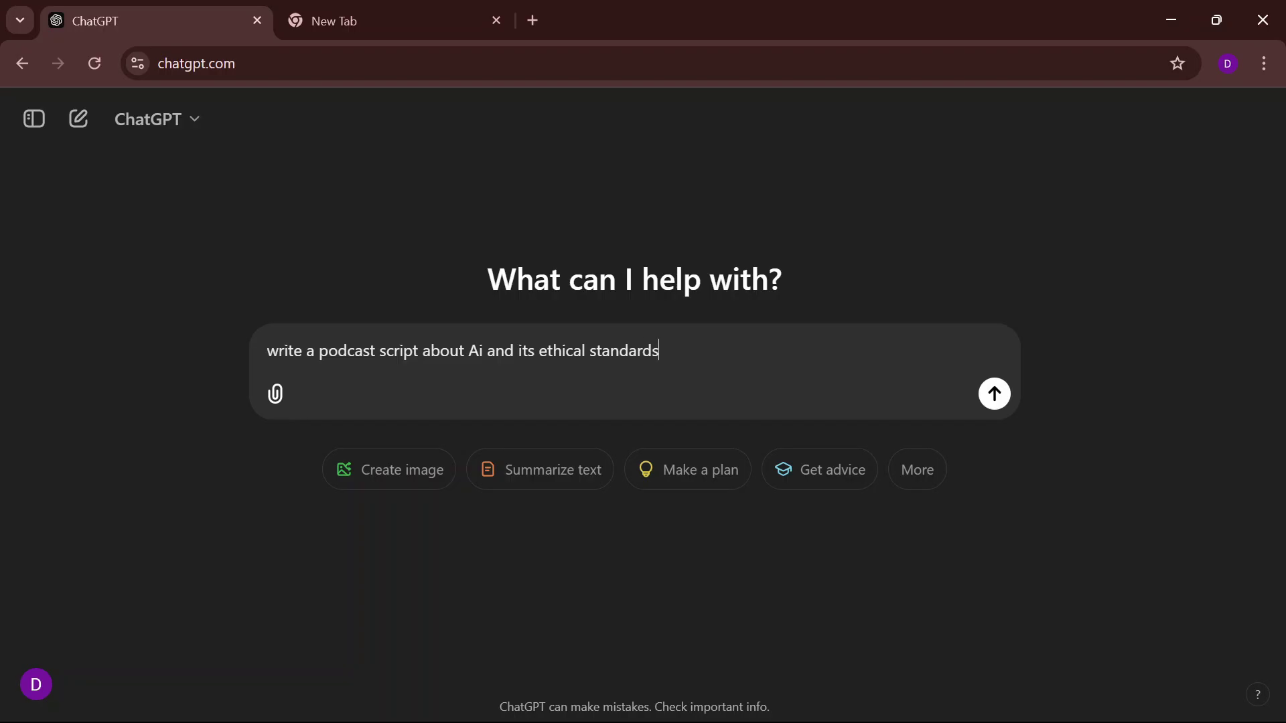
key(Return)
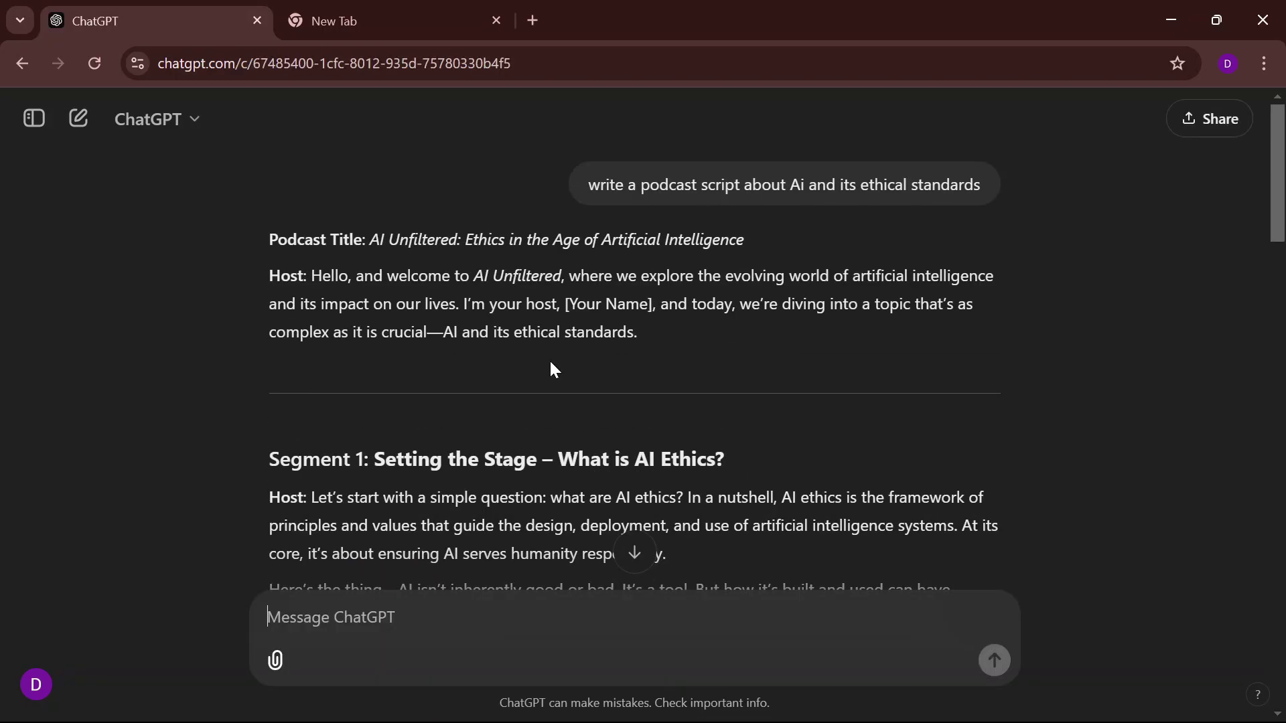
scroll(550, 363, down, 7)
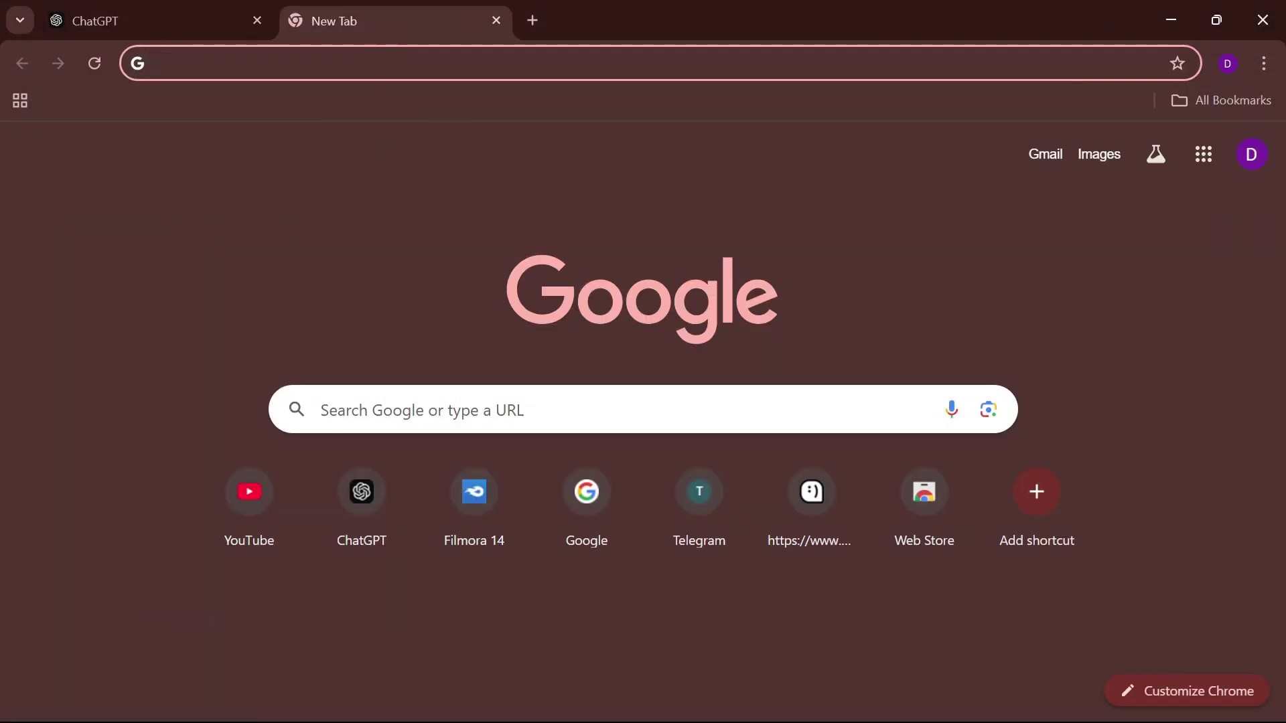
- Search Google for 'notebooklm' and open the official NotebookLM website
text(noo)
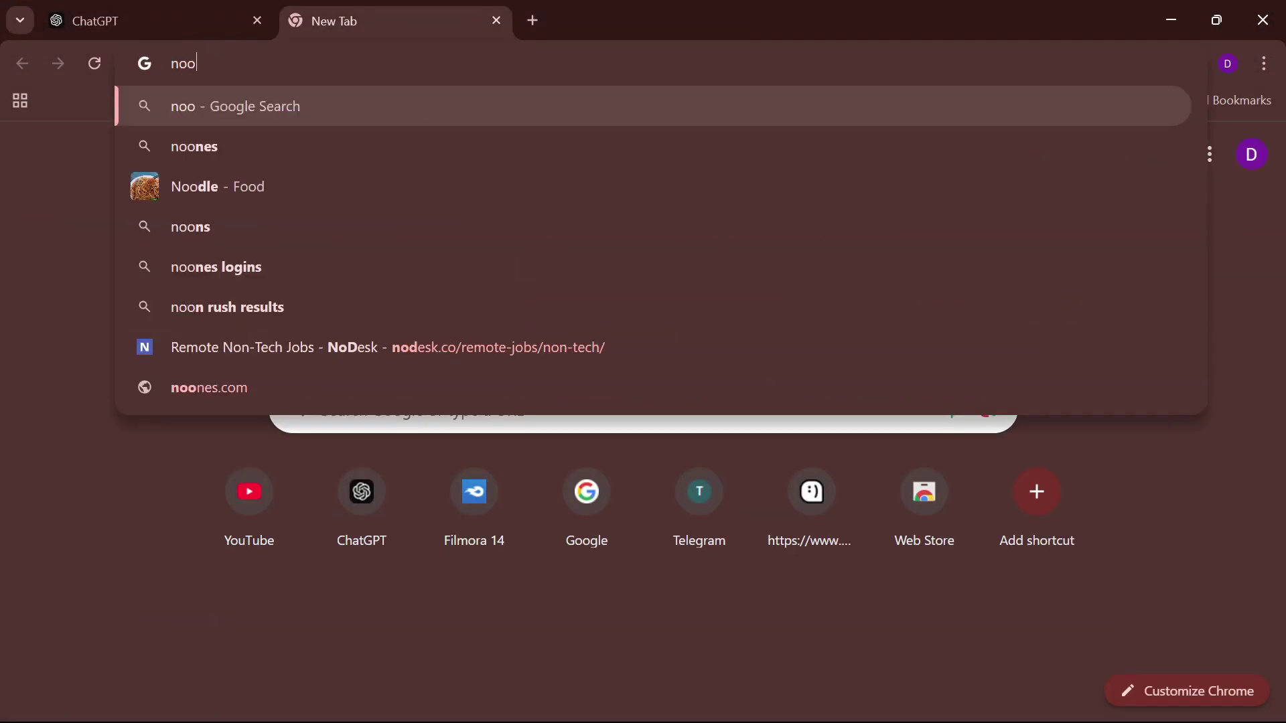
text(b)
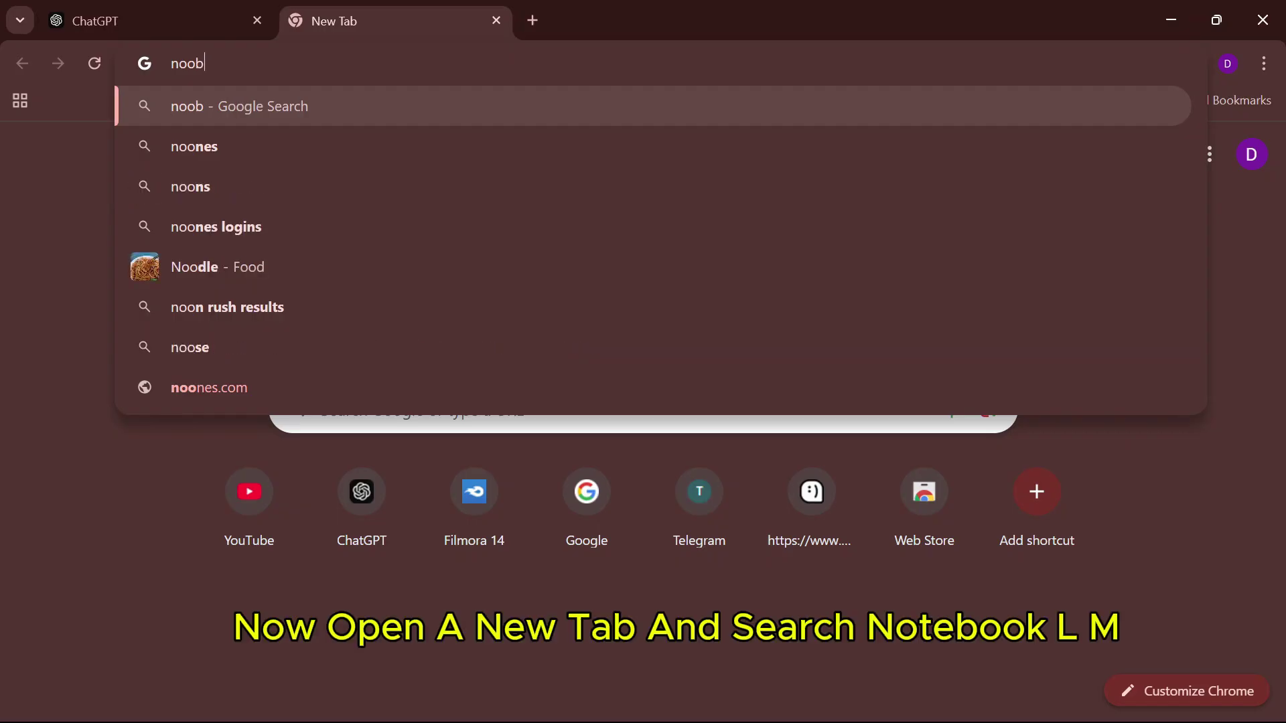
key(BackSpace)
key(BackSpace)
key(BackSpace)
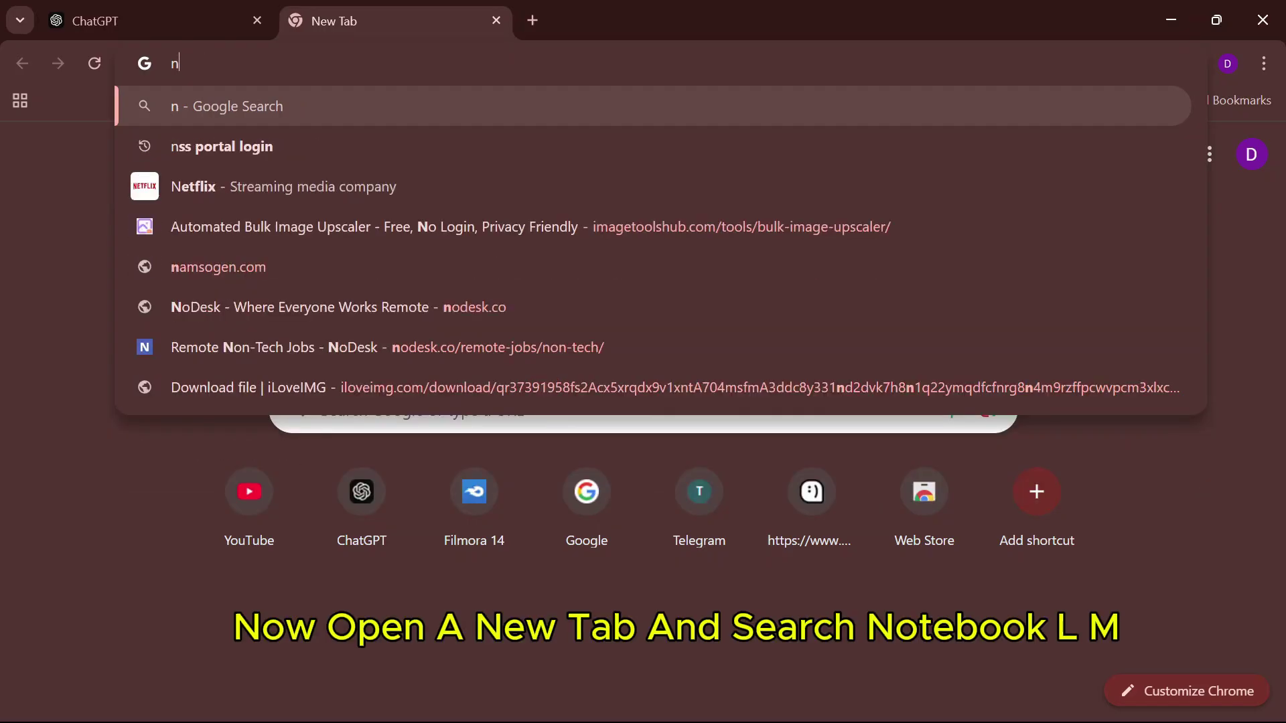
text(otebo)
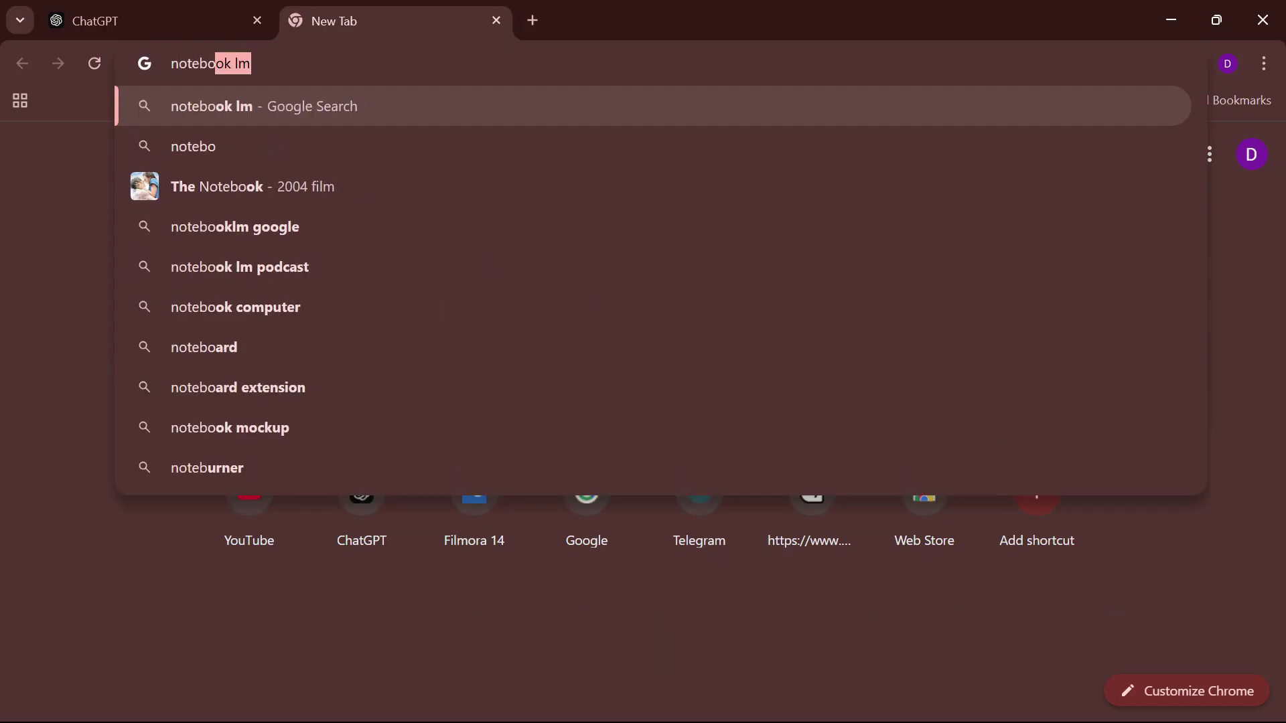
text(ok)
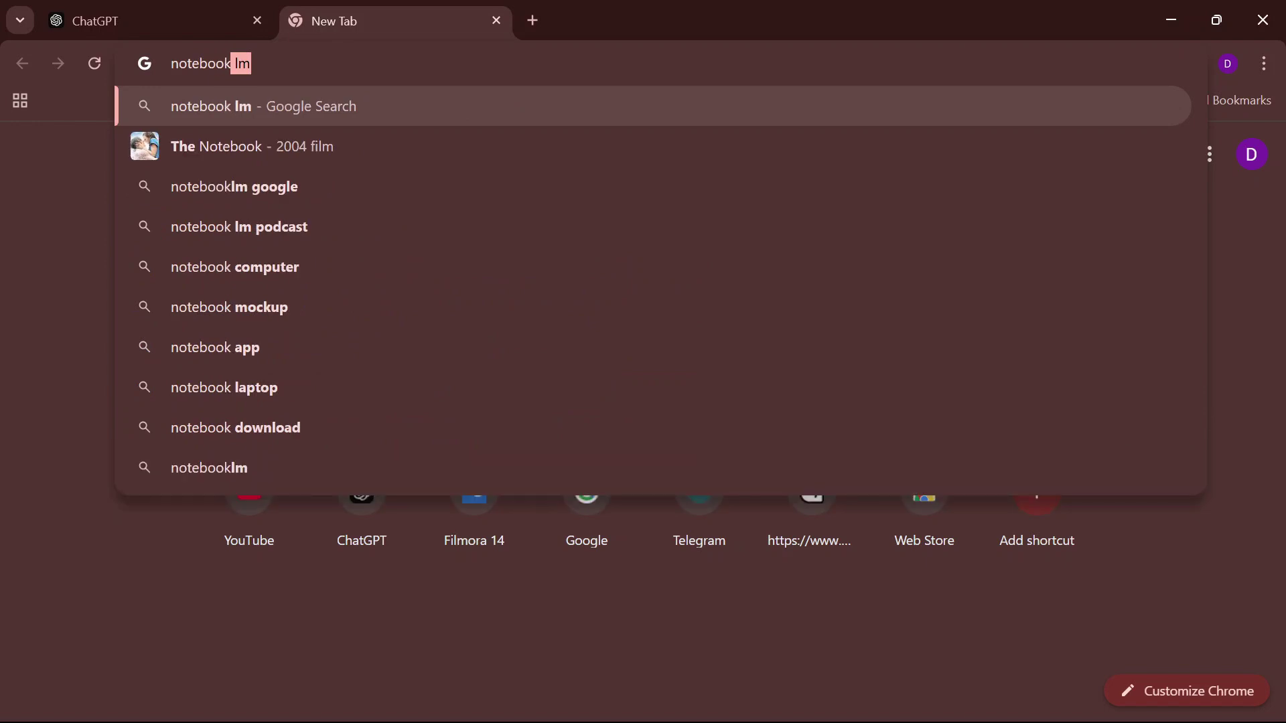
text(lm)
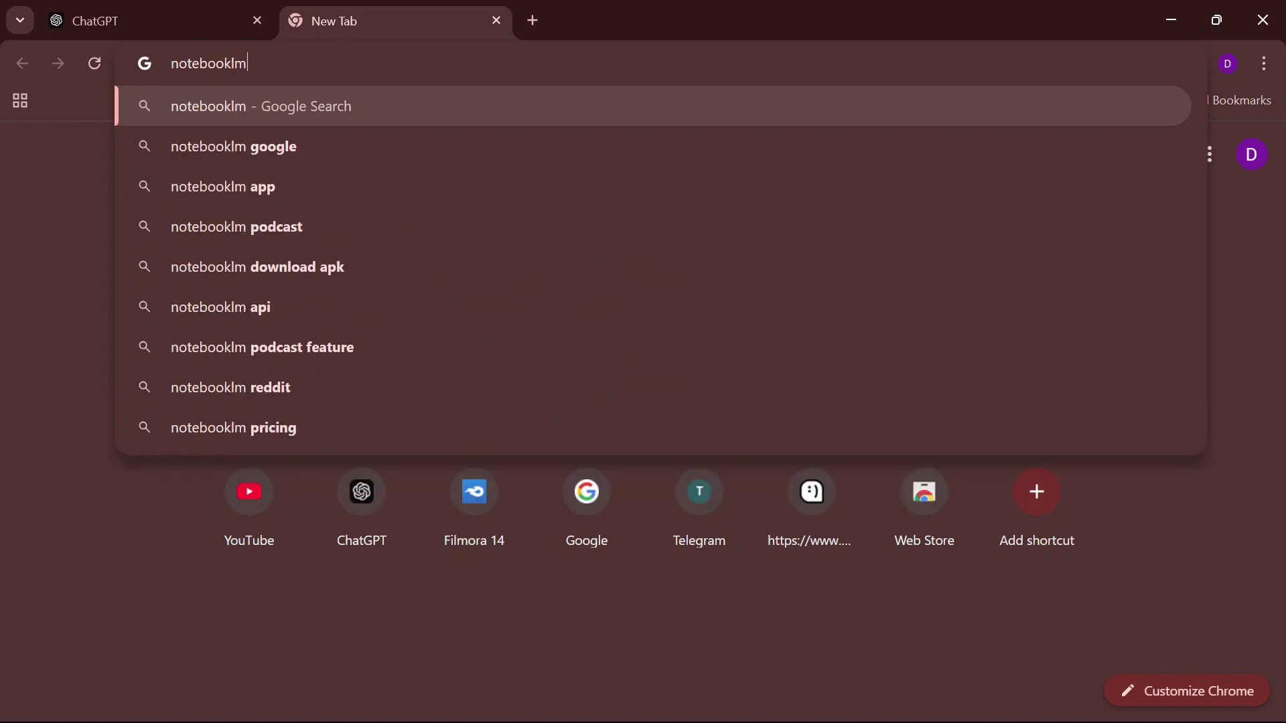
key(Return)
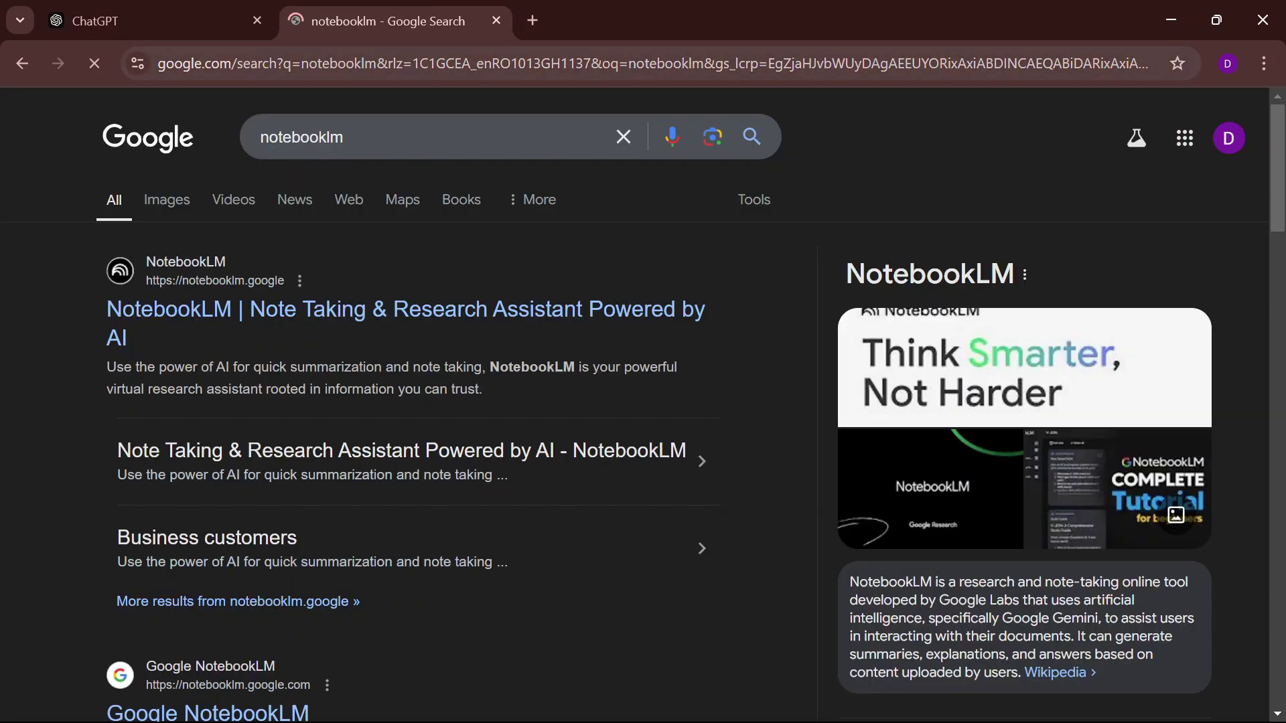
click(259, 307)
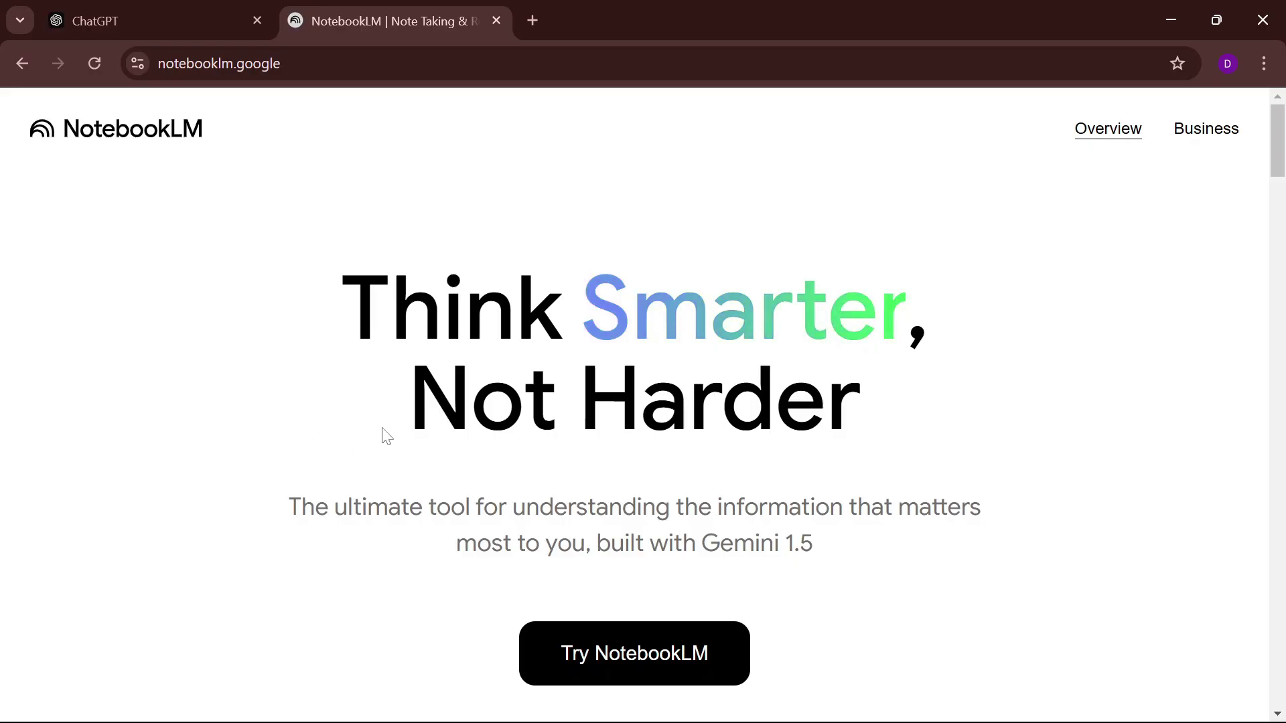
- Launch the app via the landing page's 'Try NotebookLM' button
scroll(375, 442, down, 10)
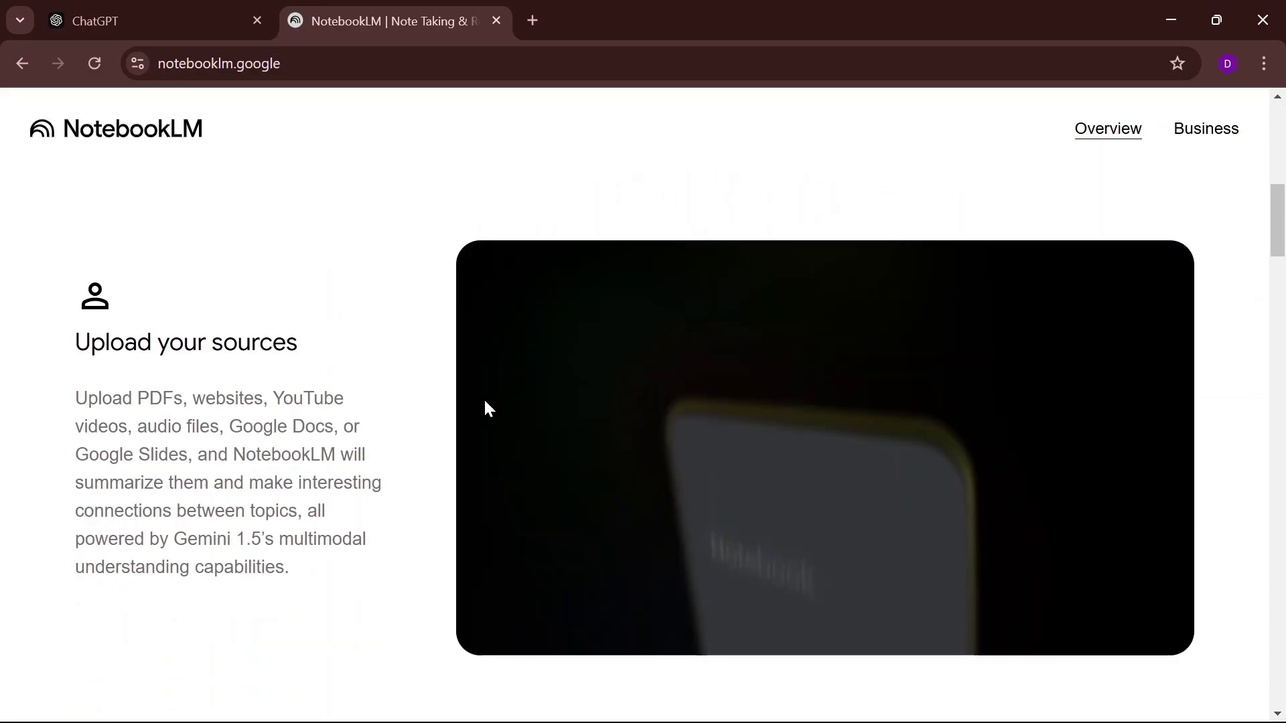
scroll(485, 403, up, 5)
scroll(620, 258, up, 1)
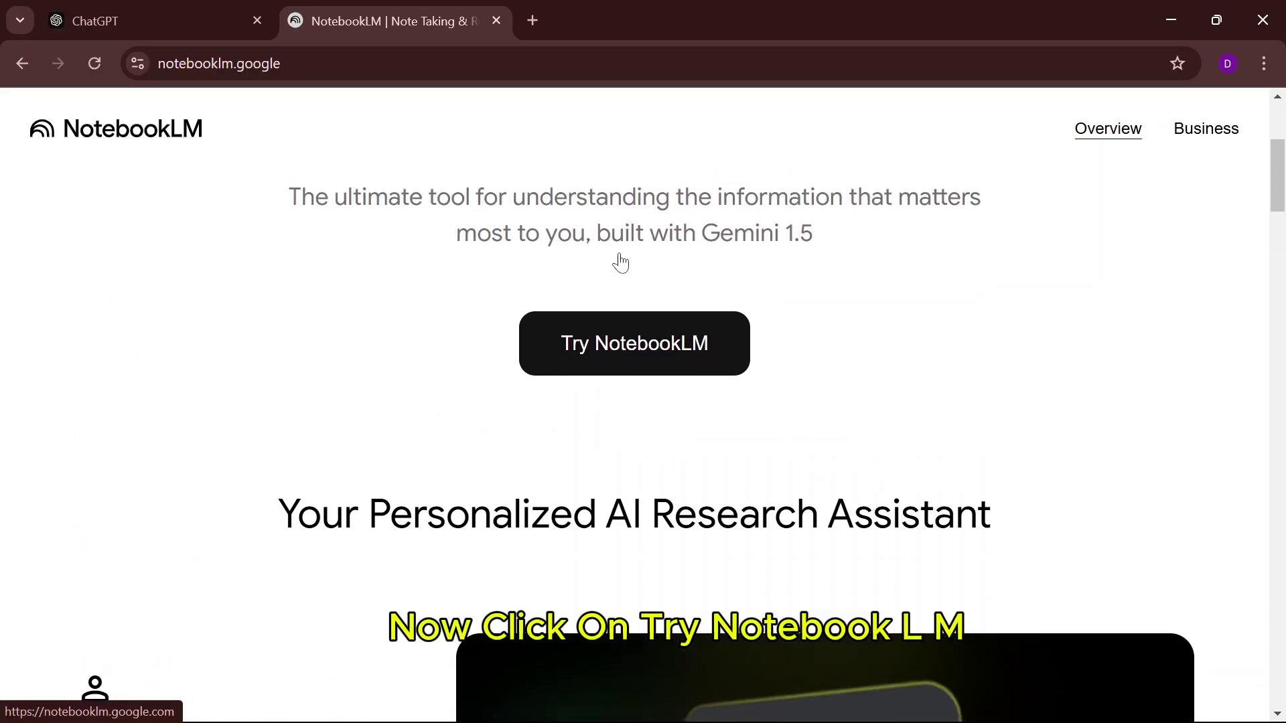
click(610, 344)
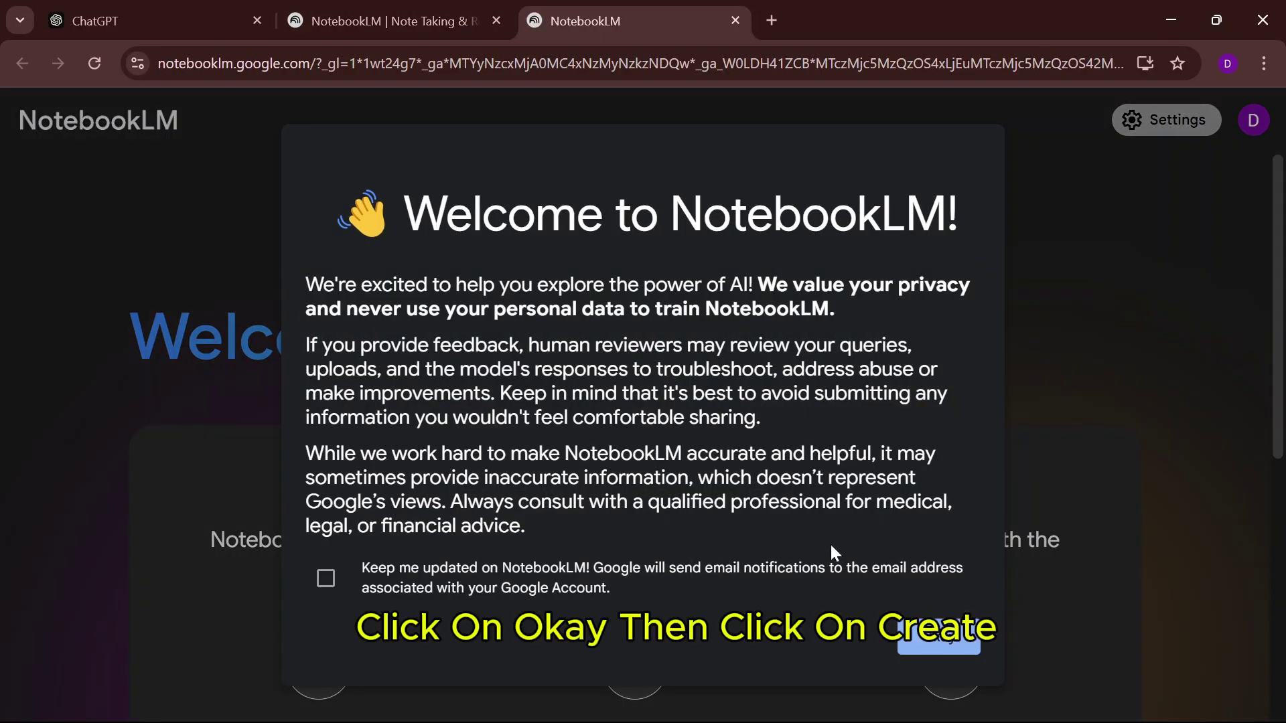
- Dismiss the Welcome to NotebookLM notice and create a new Untitled notebook
click(917, 642)
scroll(822, 573, down, 5)
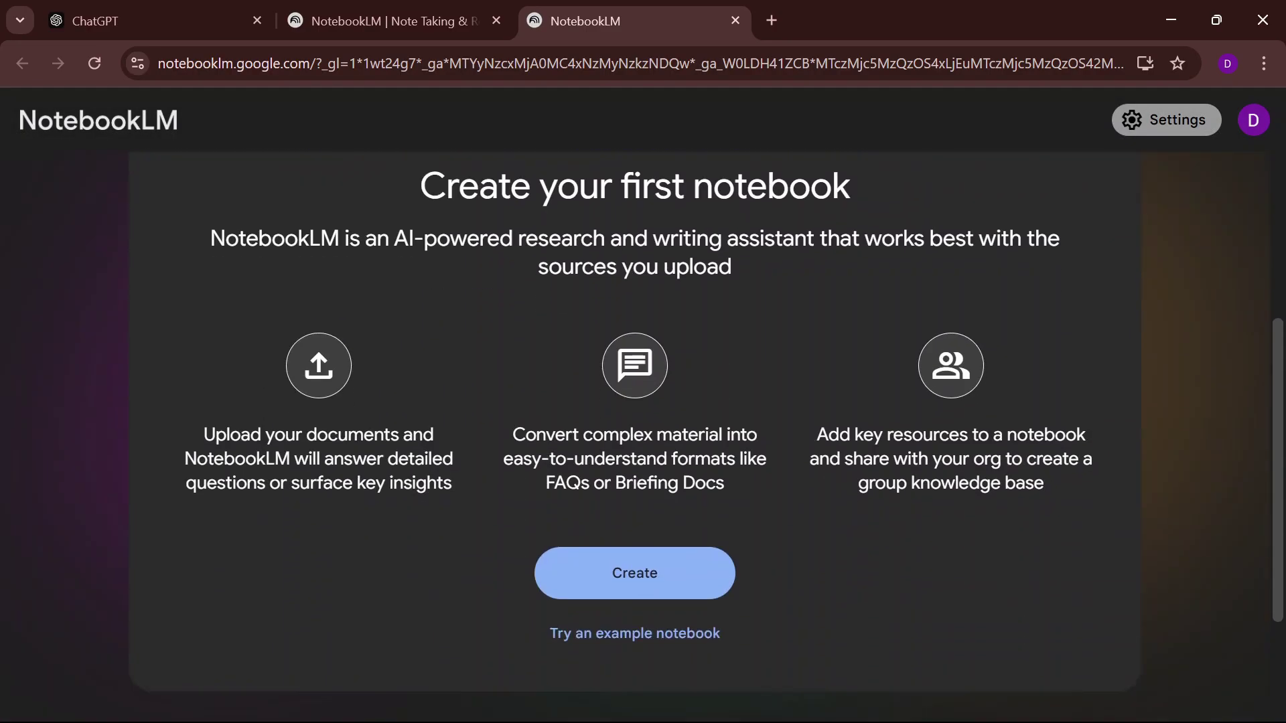
scroll(707, 414, down, 2)
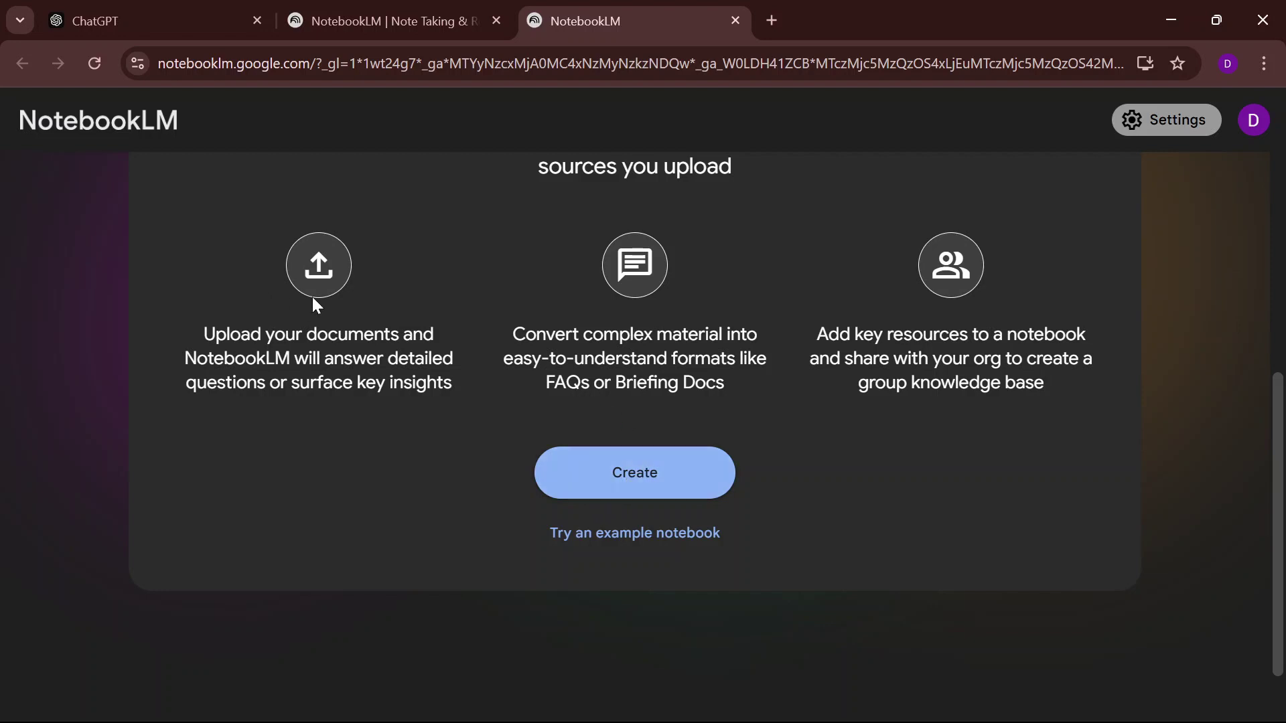
click(623, 472)
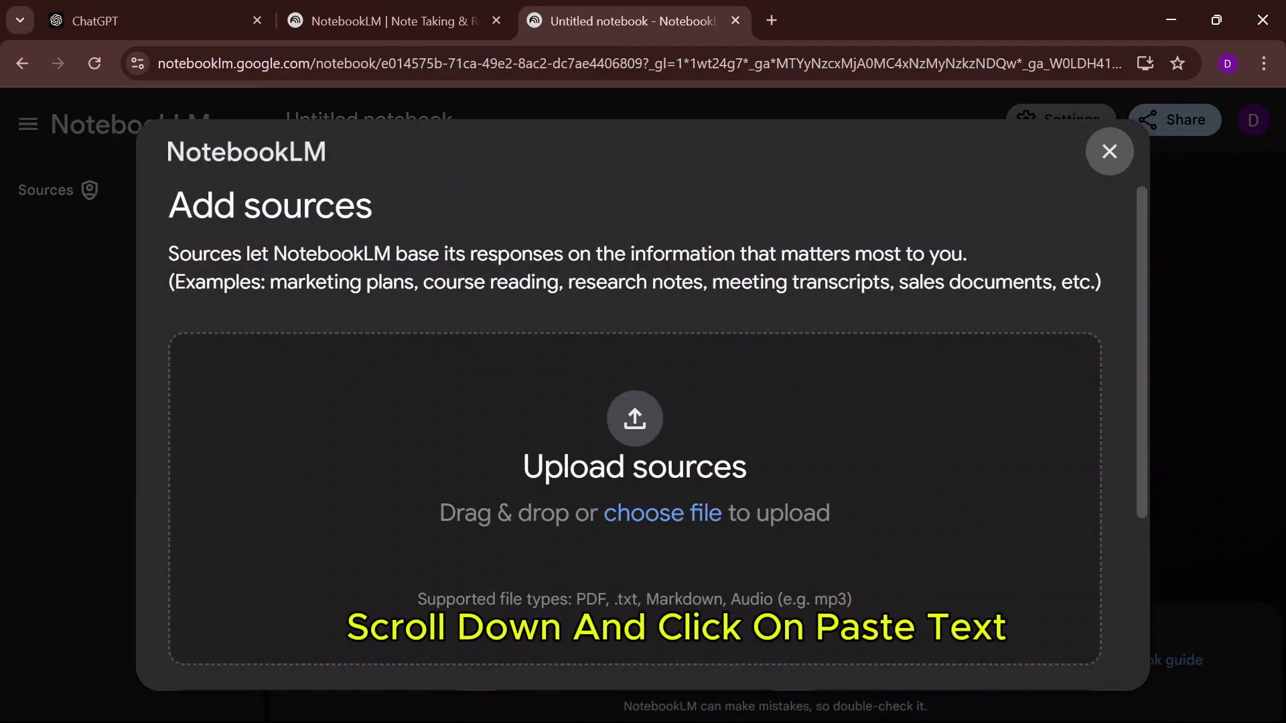
- Choose Paste text > Copied text as the new source type
scroll(522, 462, down, 3)
scroll(525, 456, down, 1)
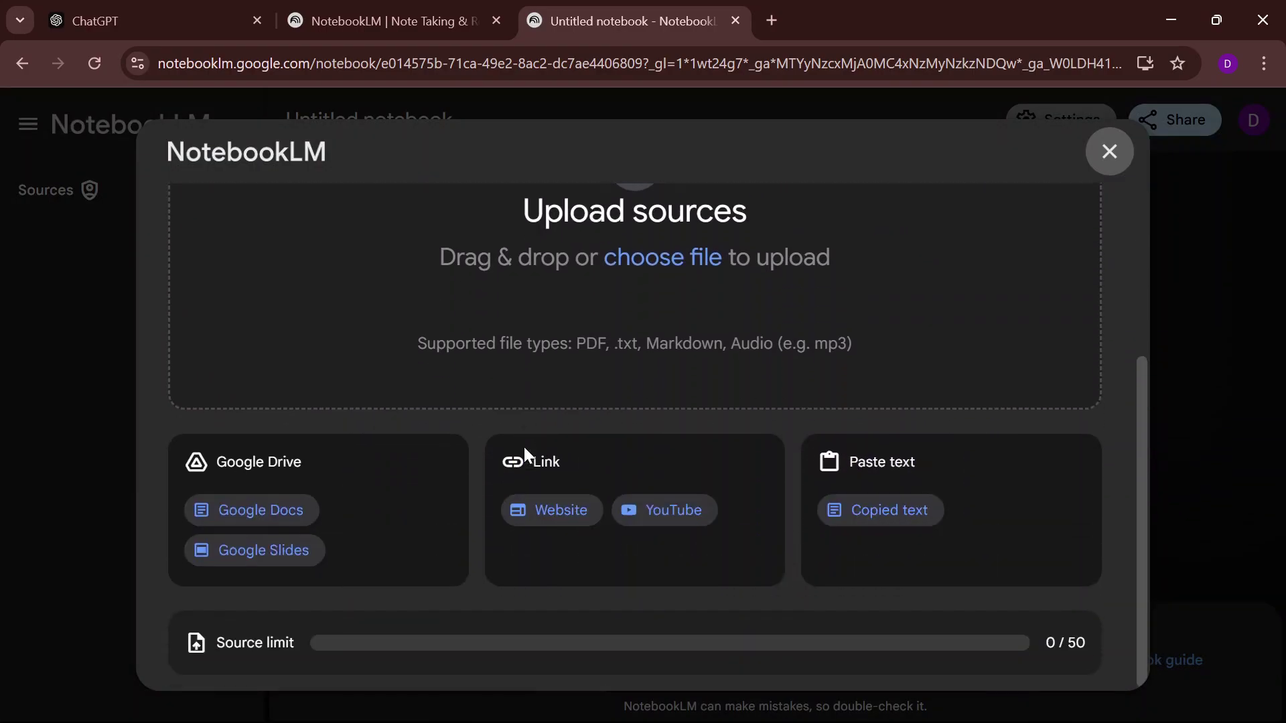
click(894, 519)
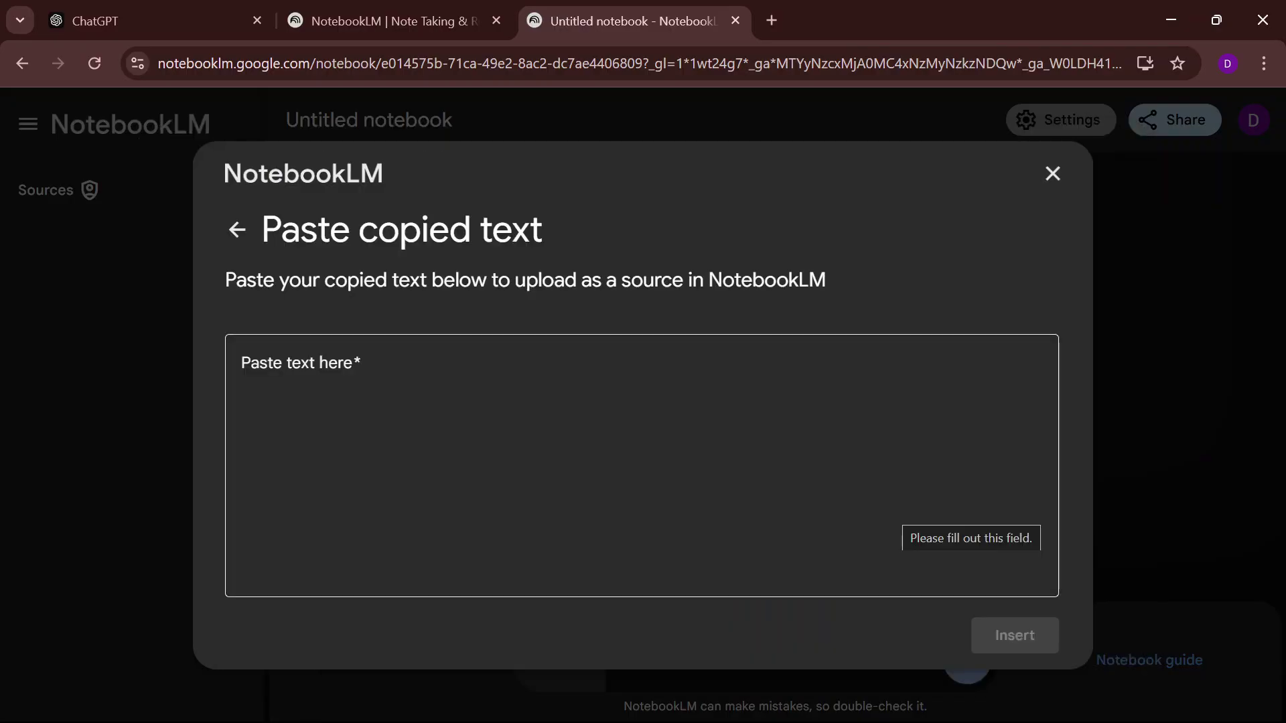
- Switch to the ChatGPT tab and scroll up to the script's beginning
click(159, 10)
scroll(327, 301, up, 10)
scroll(635, 368, up, 10)
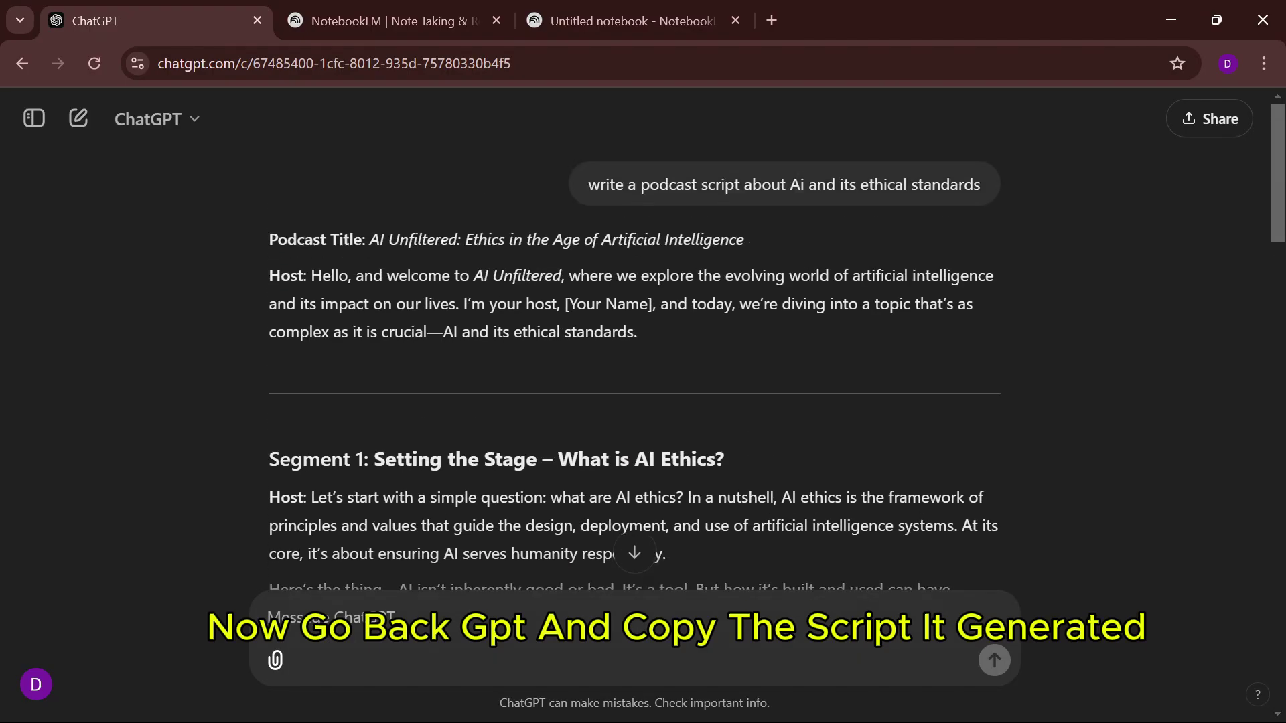
- Copy the script from 'Podcast Title' to 'stay tuned.' and return to the notebook tab
drag(275, 240, 712, 425)
scroll(555, 523, down, 20)
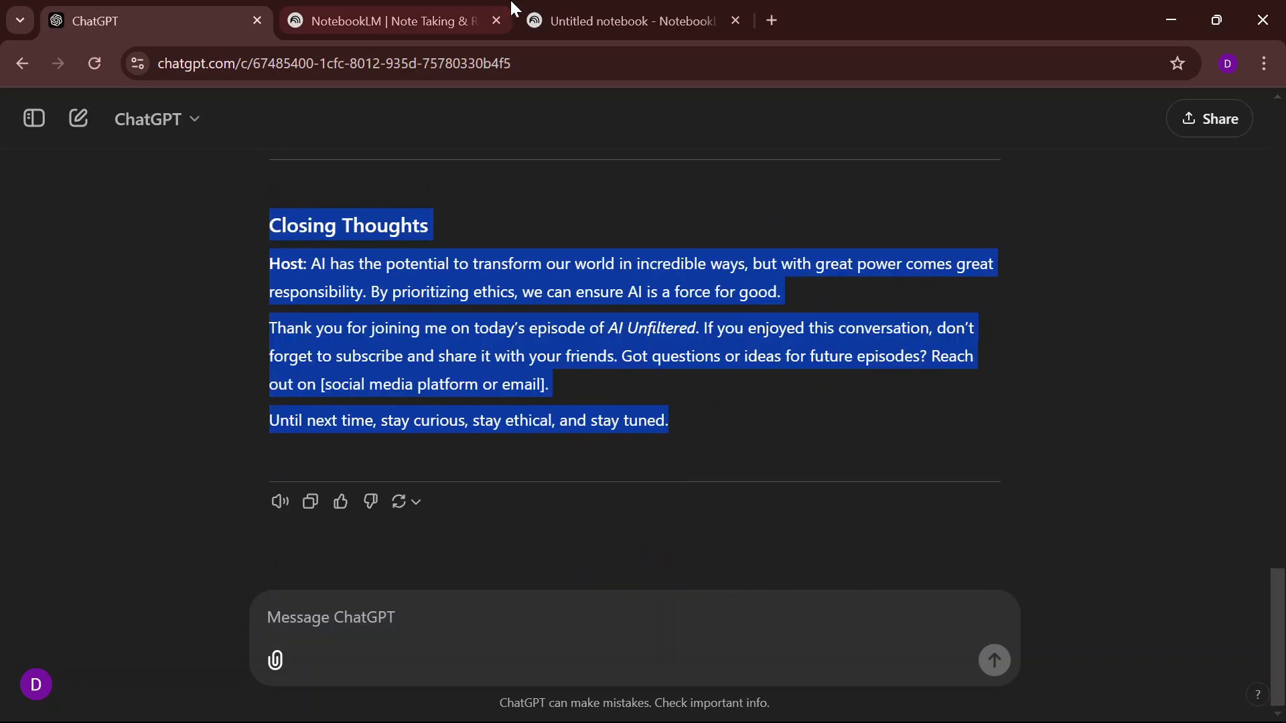
click(622, 8)
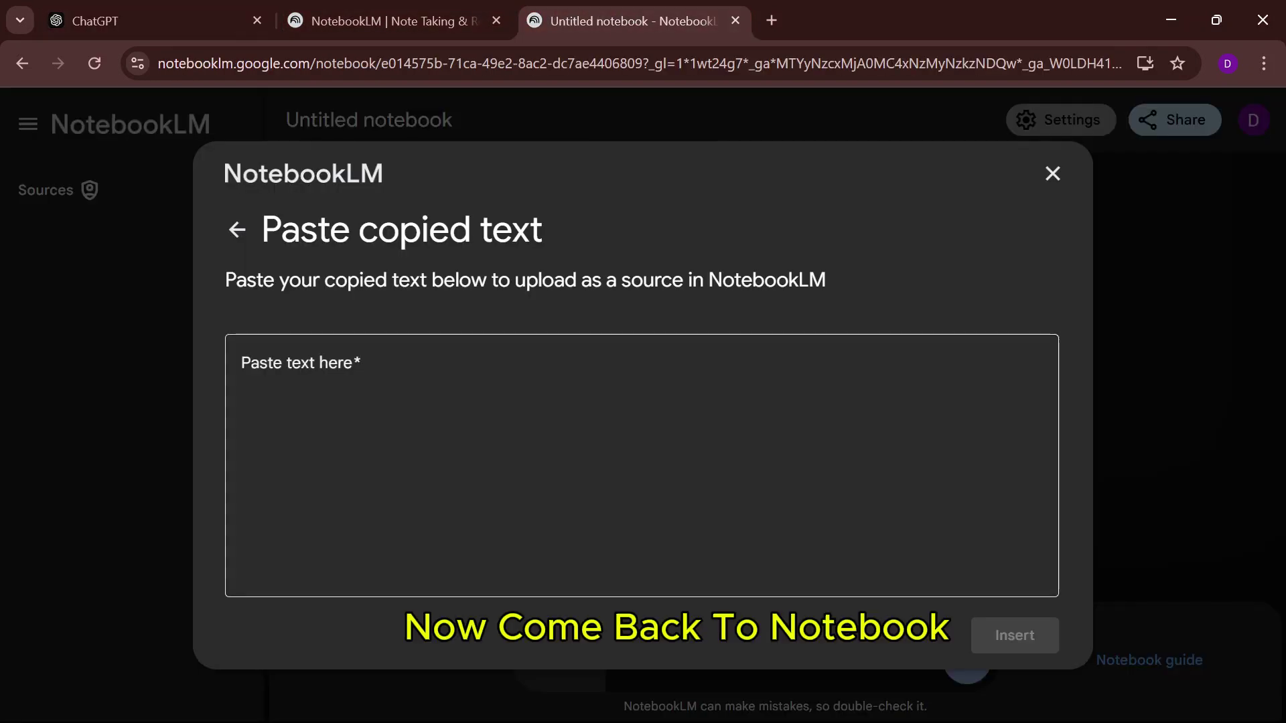
- Paste the copied podcast script into the text box and insert it as a source
click(243, 365)
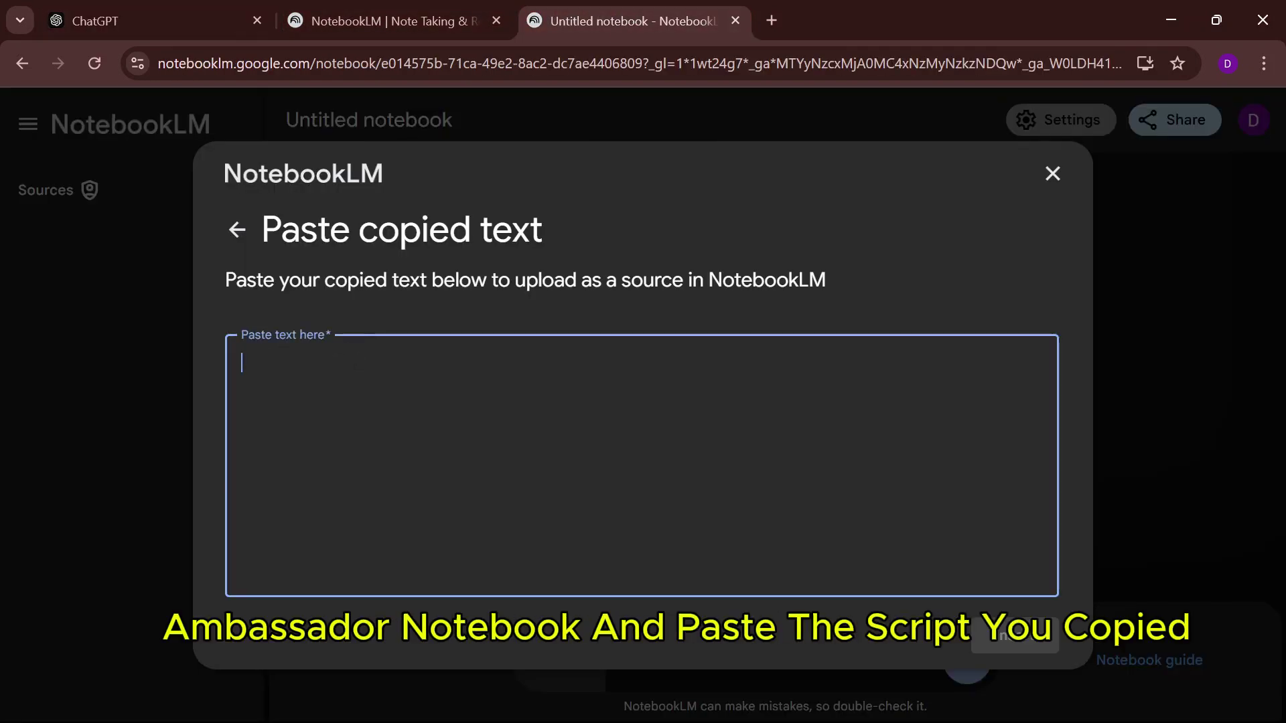
key(ctrl+v)
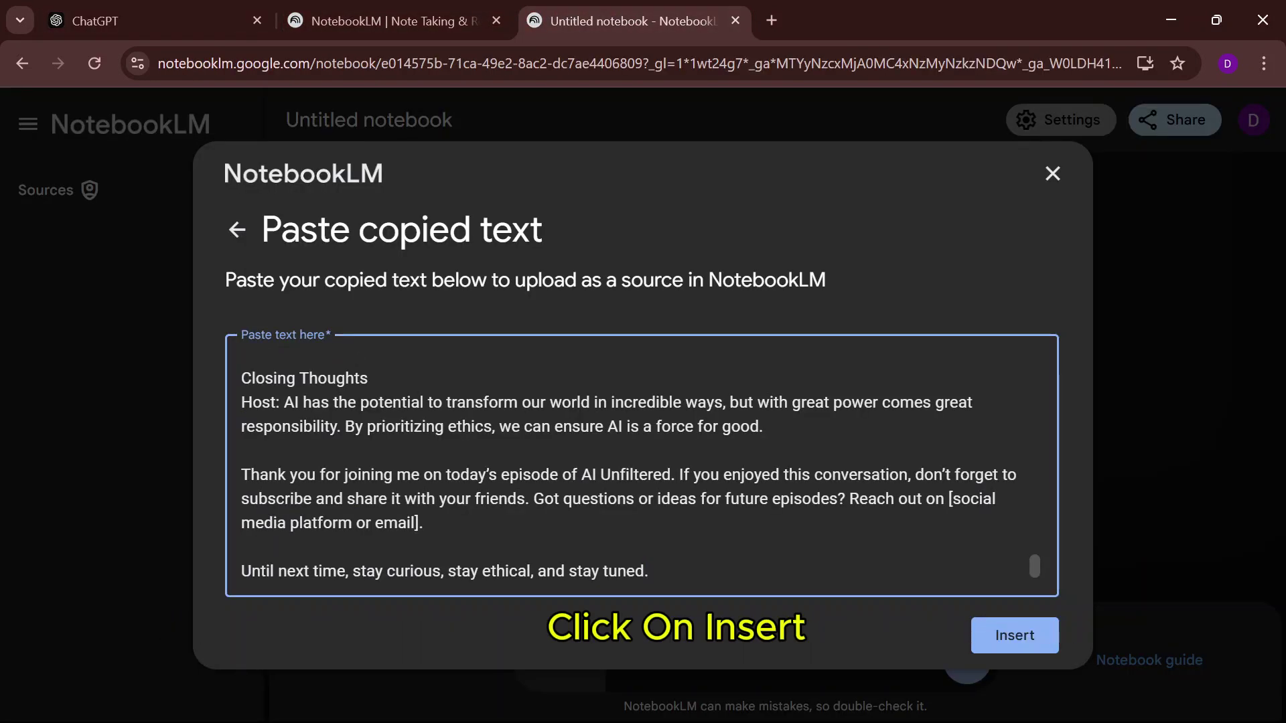
click(1015, 640)
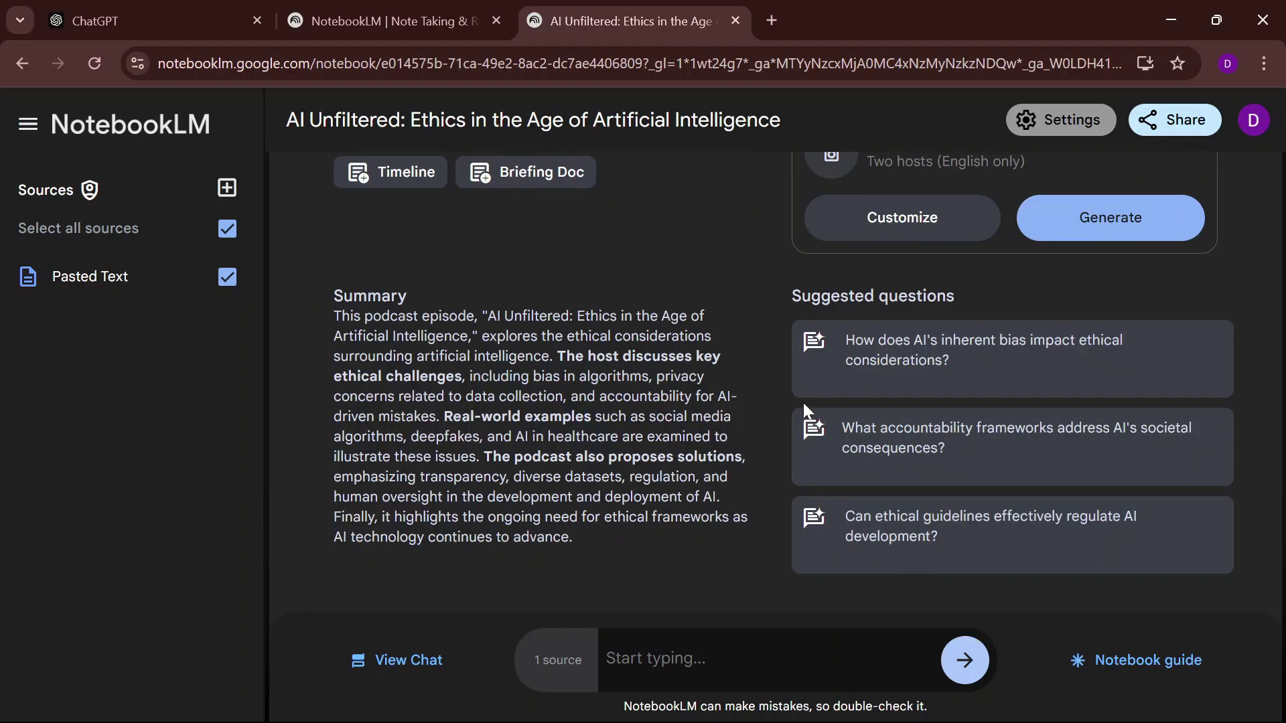
- Generate the Audio Overview and play the resulting 17:43 podcast
click(1097, 218)
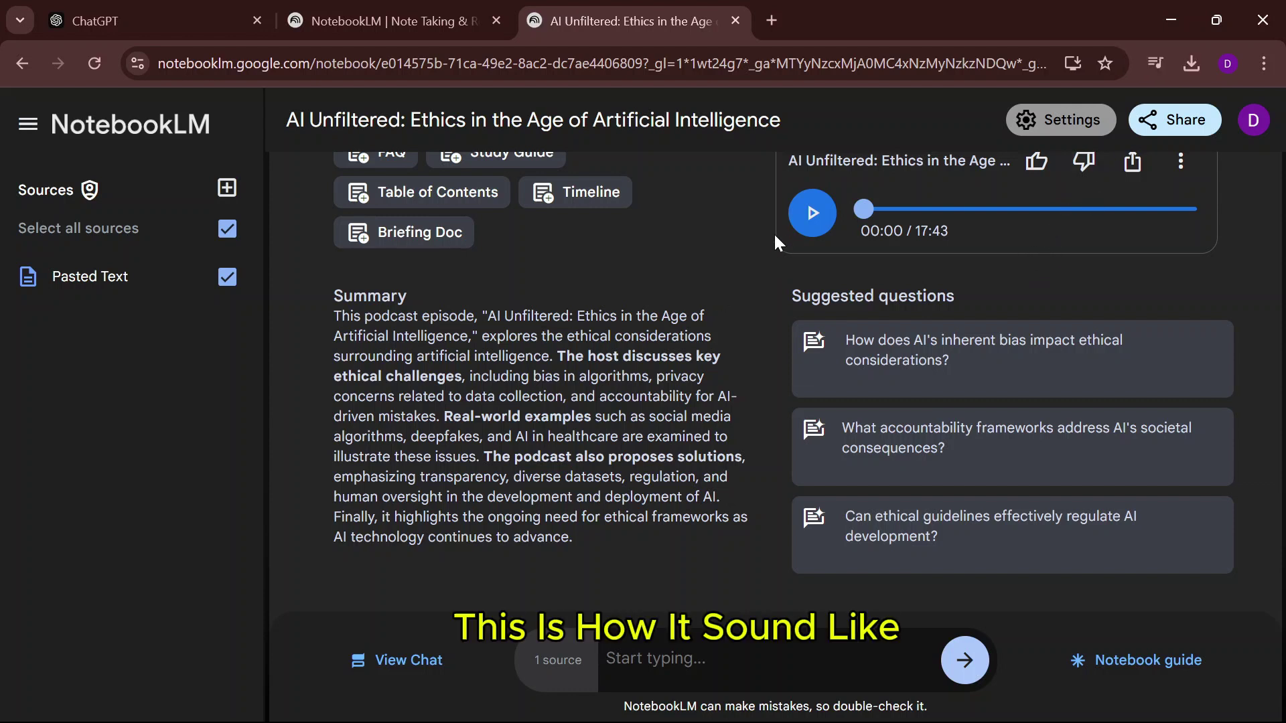
click(813, 213)
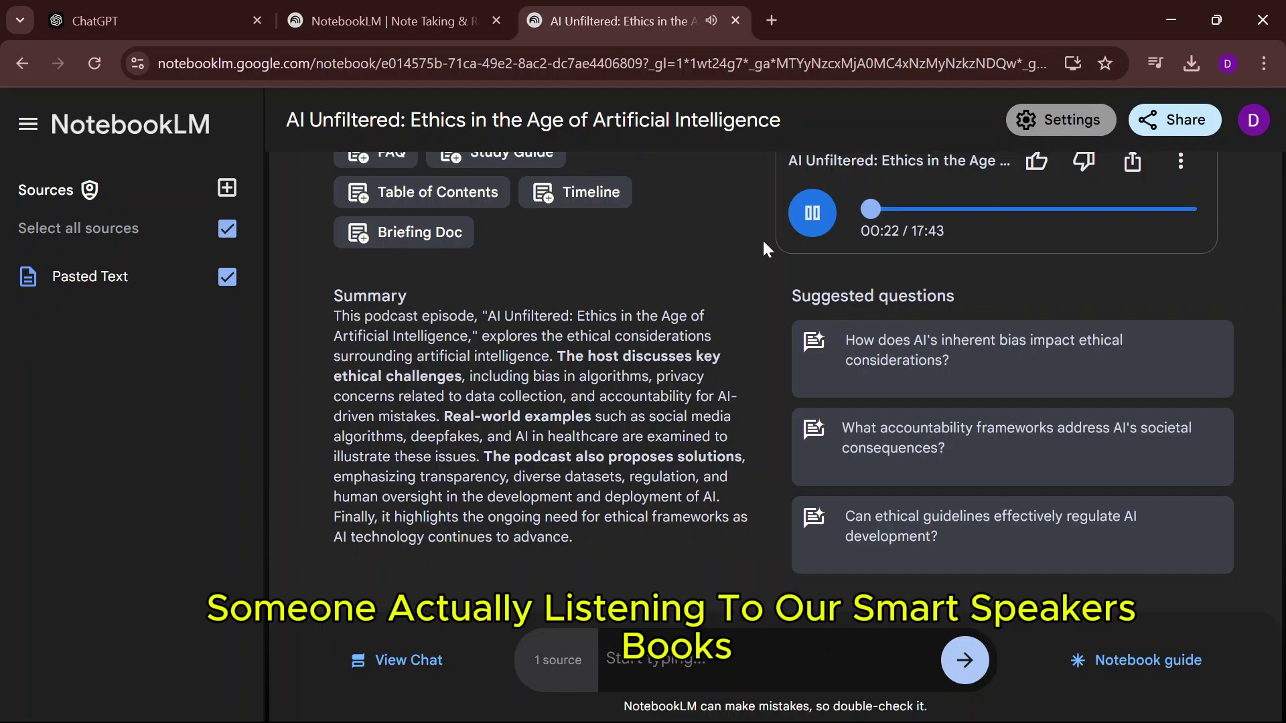
- Skim the podcast ahead to about 14:39, then download it as a 48.7 MB .wav file
click(903, 209)
drag(903, 210, 952, 213)
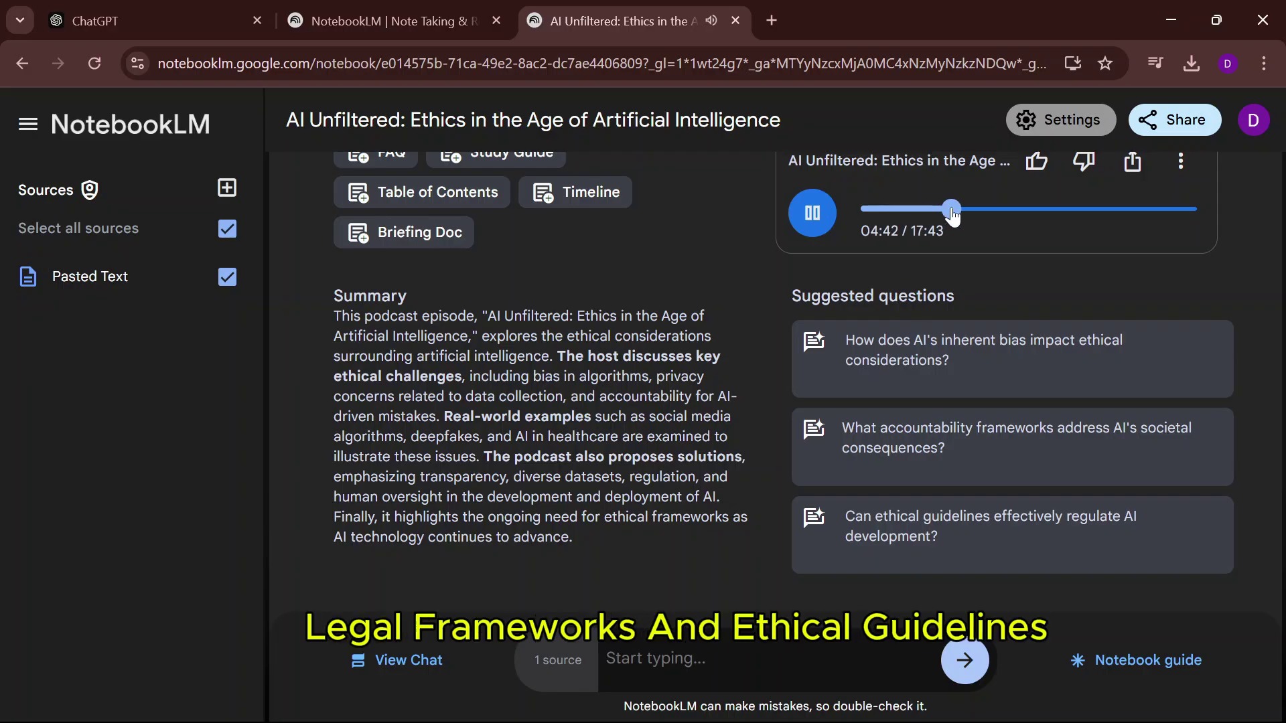
drag(953, 210, 1038, 211)
click(1107, 210)
click(1139, 210)
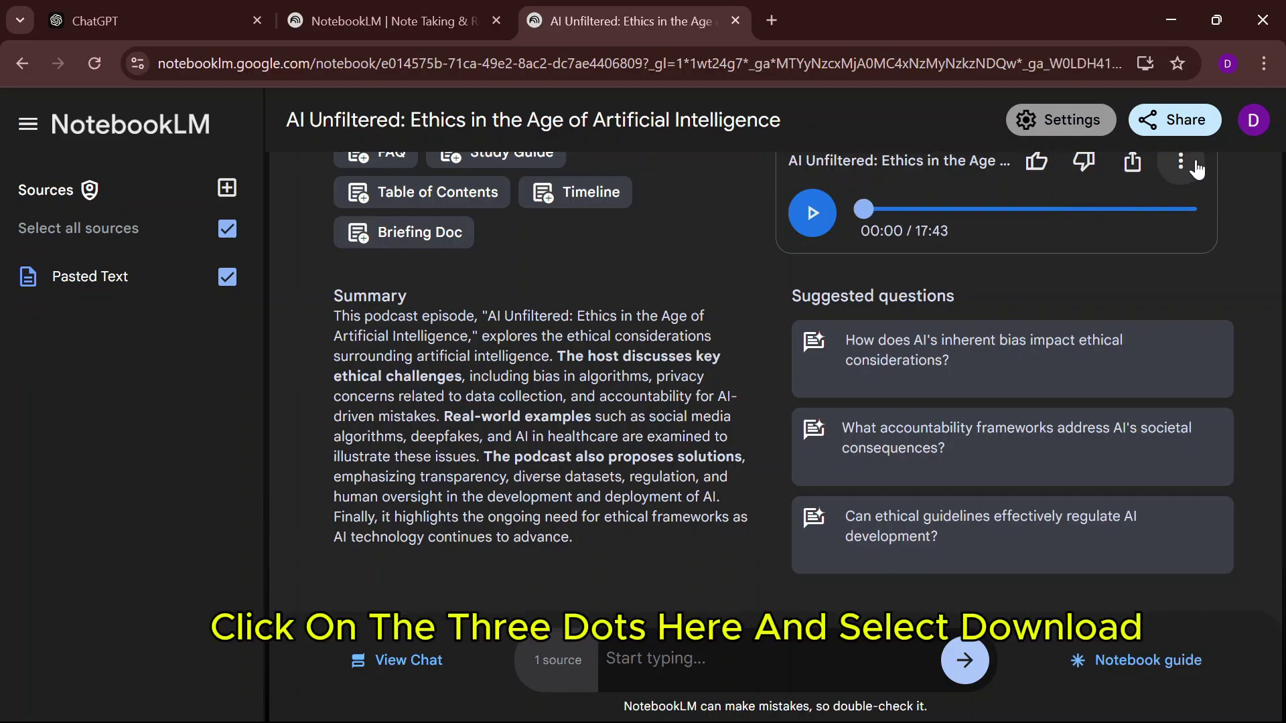
click(1183, 165)
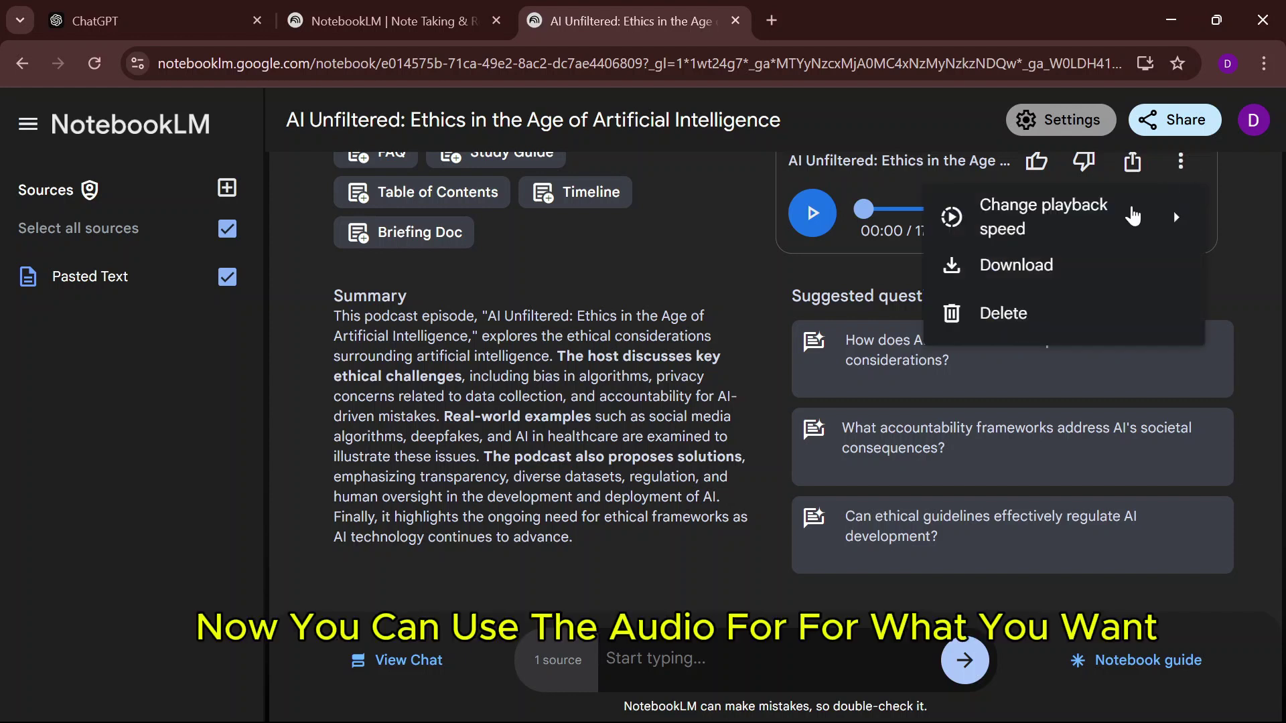
click(1050, 271)
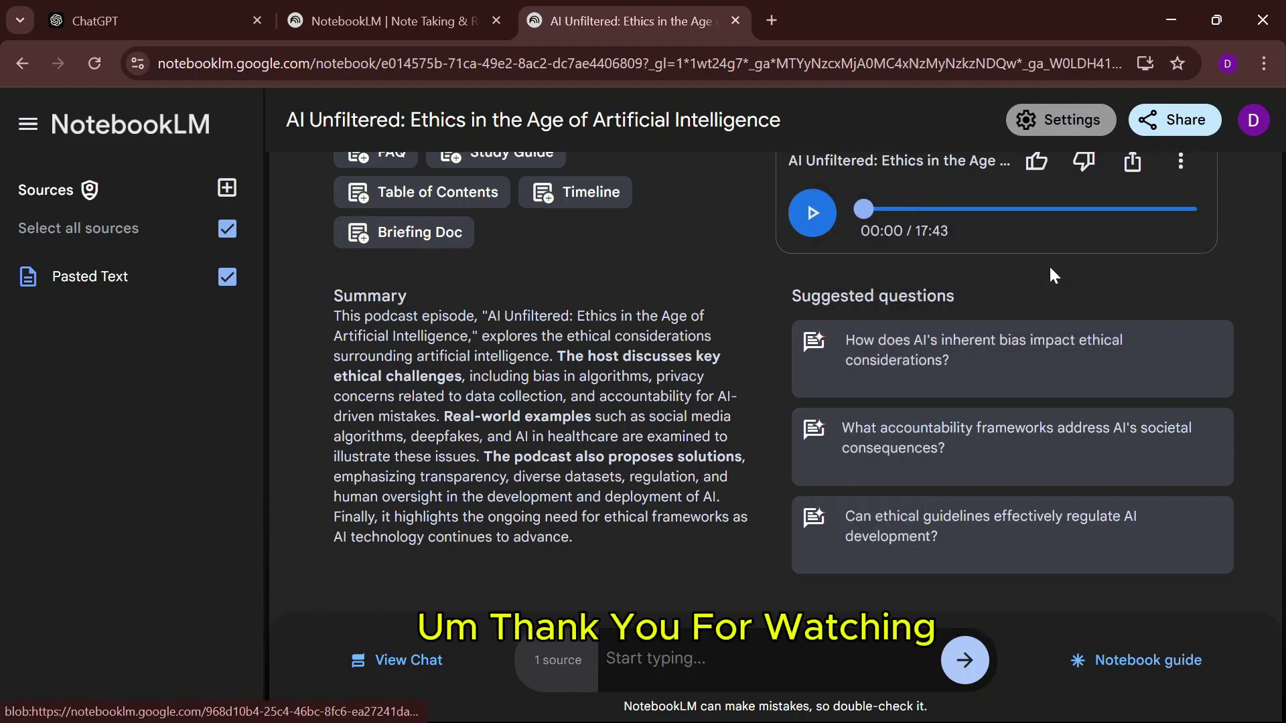